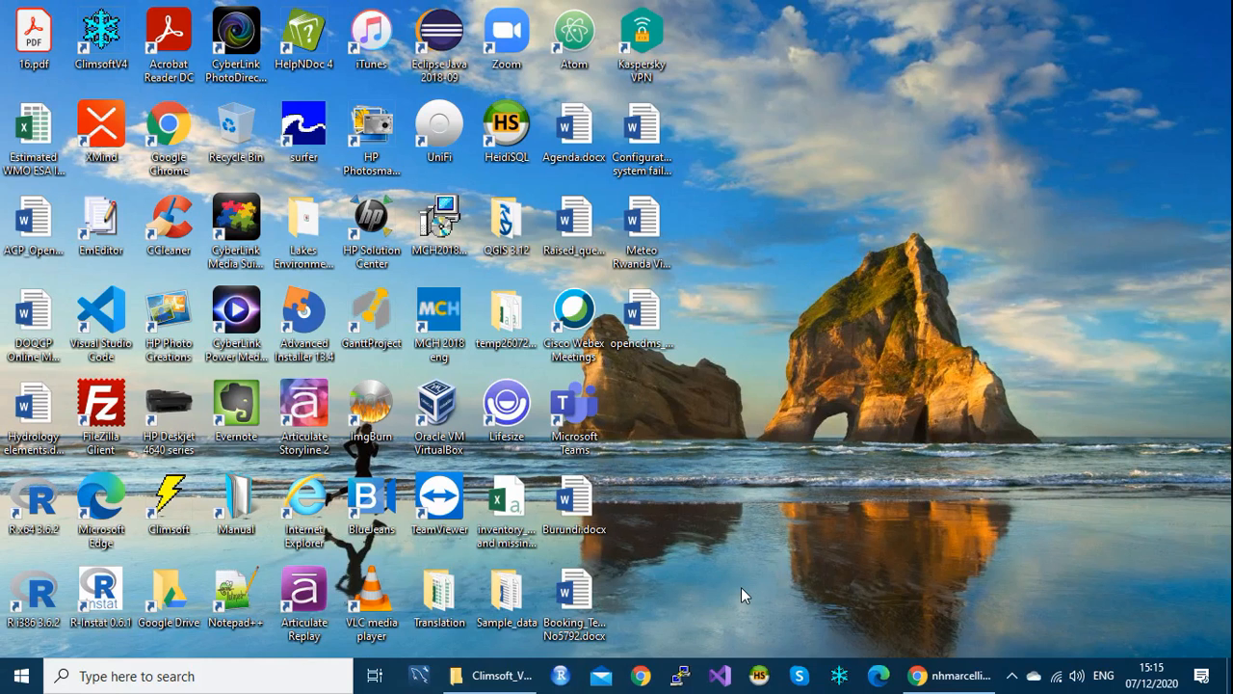
Step: Launch Climsoft and log in as root with its password
click(844, 682)
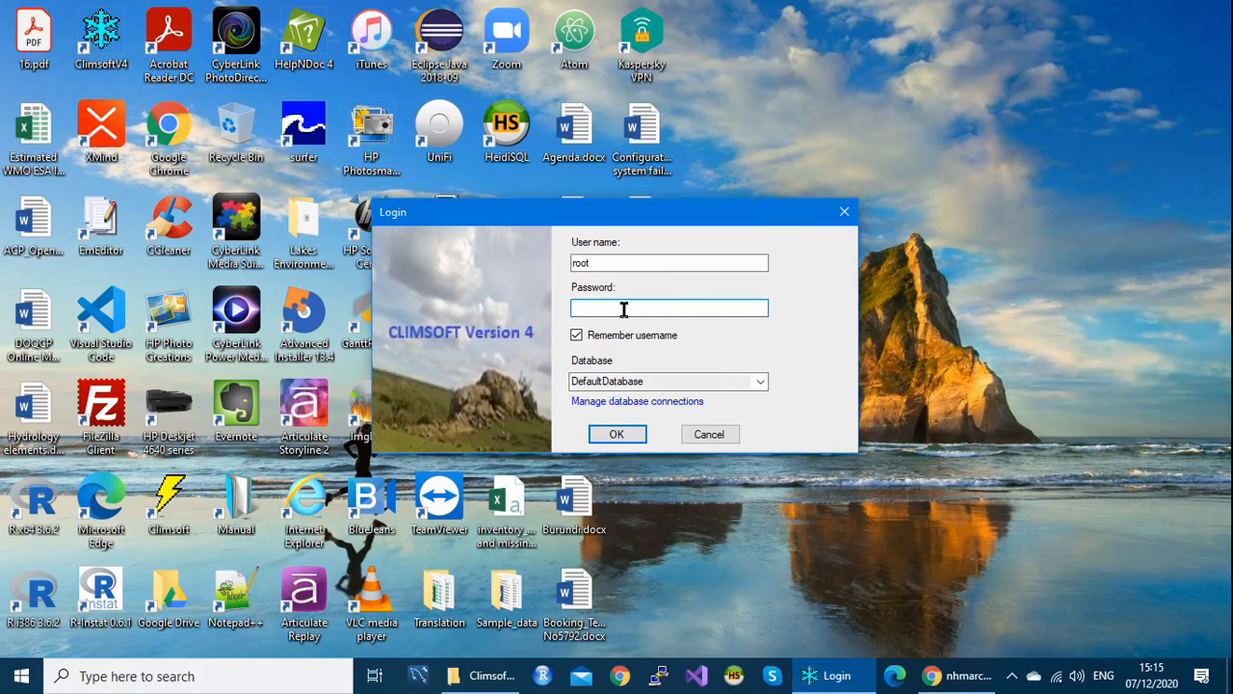
drag(609, 262, 563, 261)
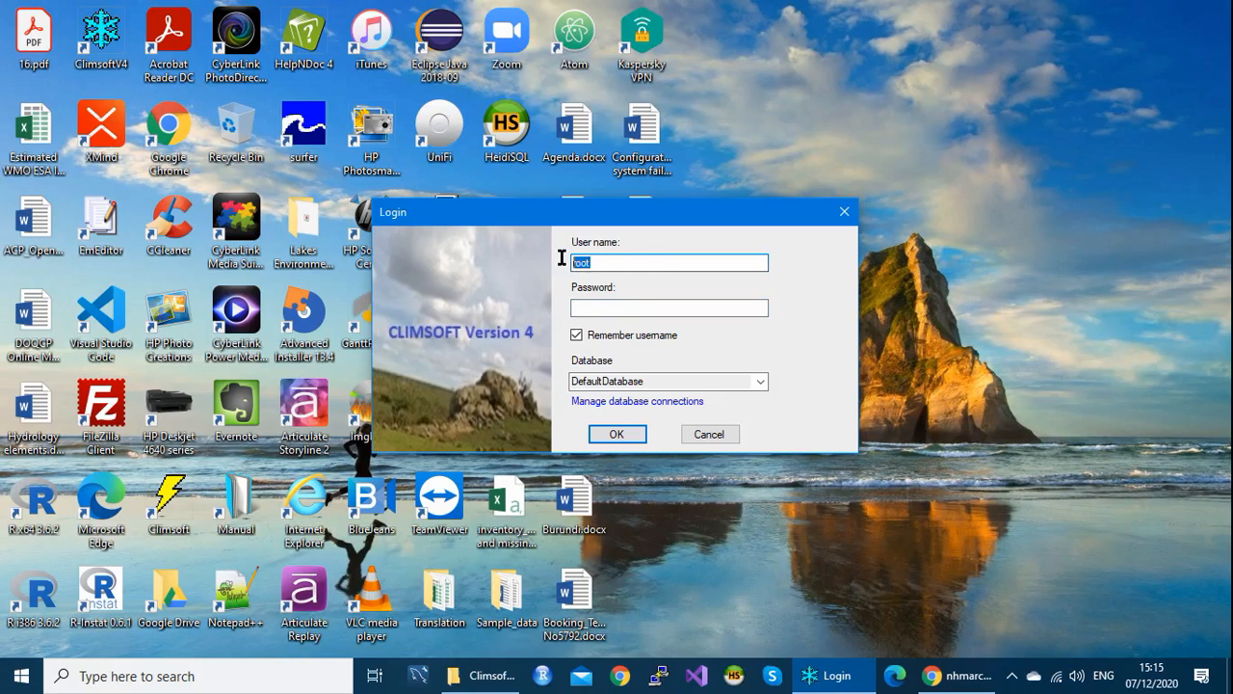
click(617, 259)
drag(604, 262, 565, 270)
click(620, 258)
click(595, 307)
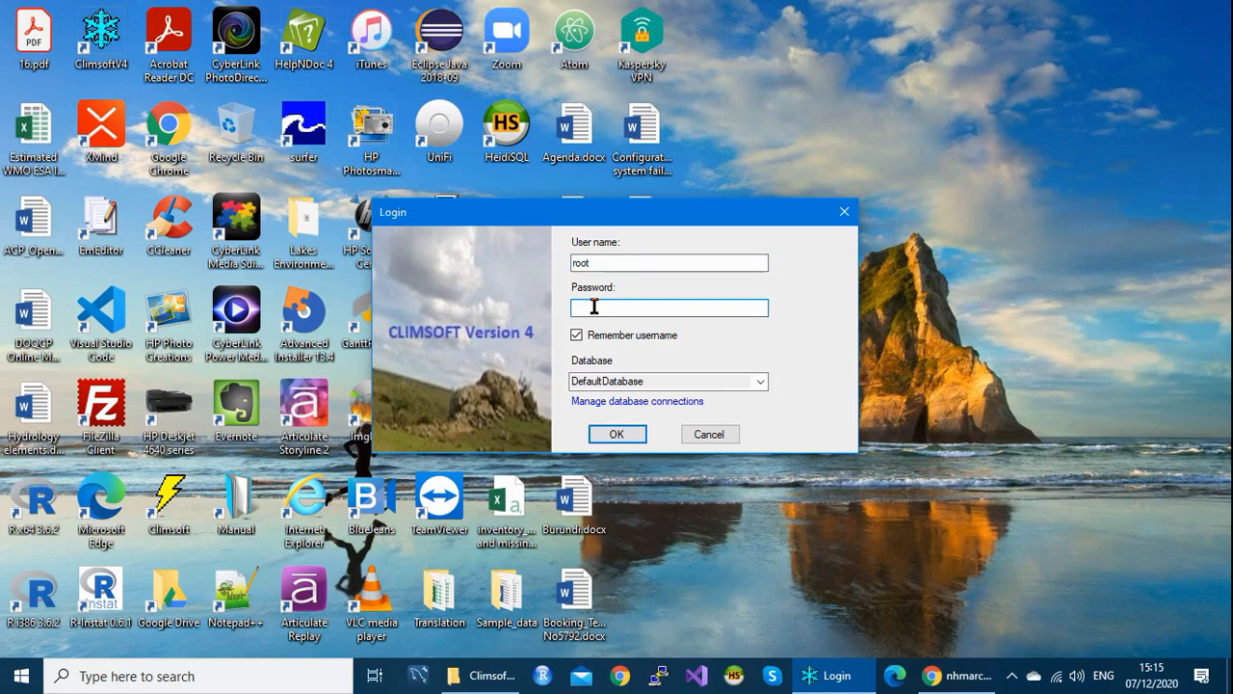
text(*****)
click(617, 435)
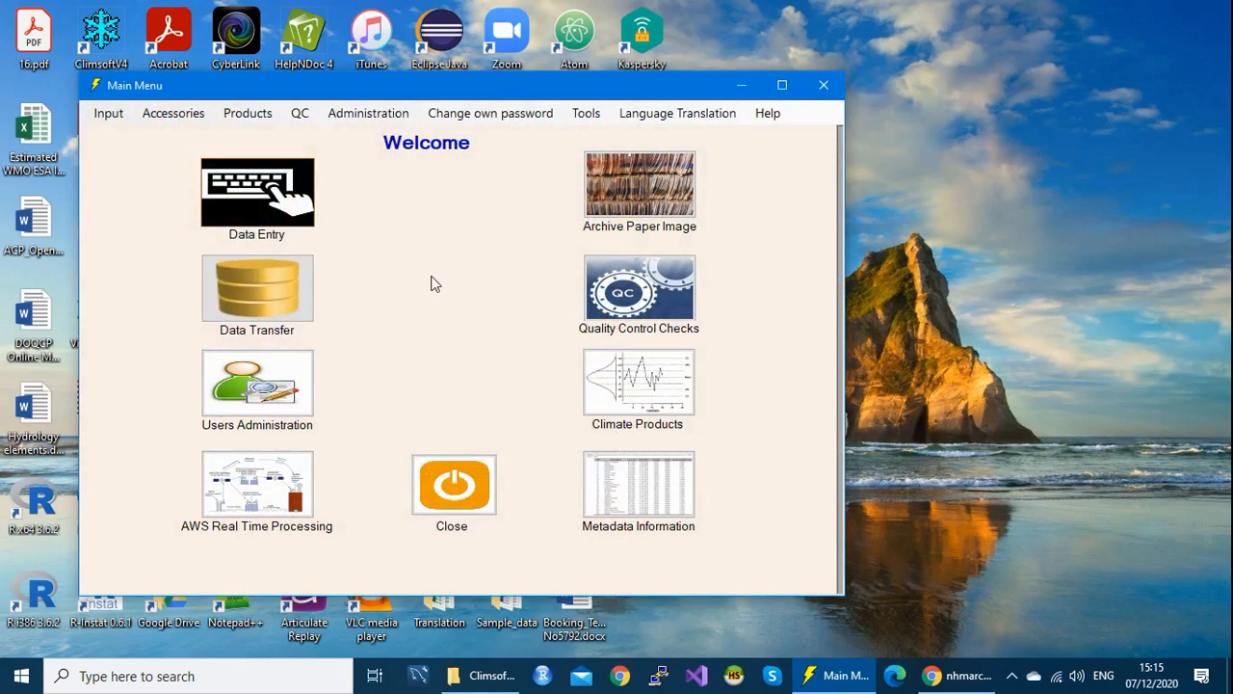
Step: Open Users Administration, shift the User Management dialog right and list the user roles
click(300, 384)
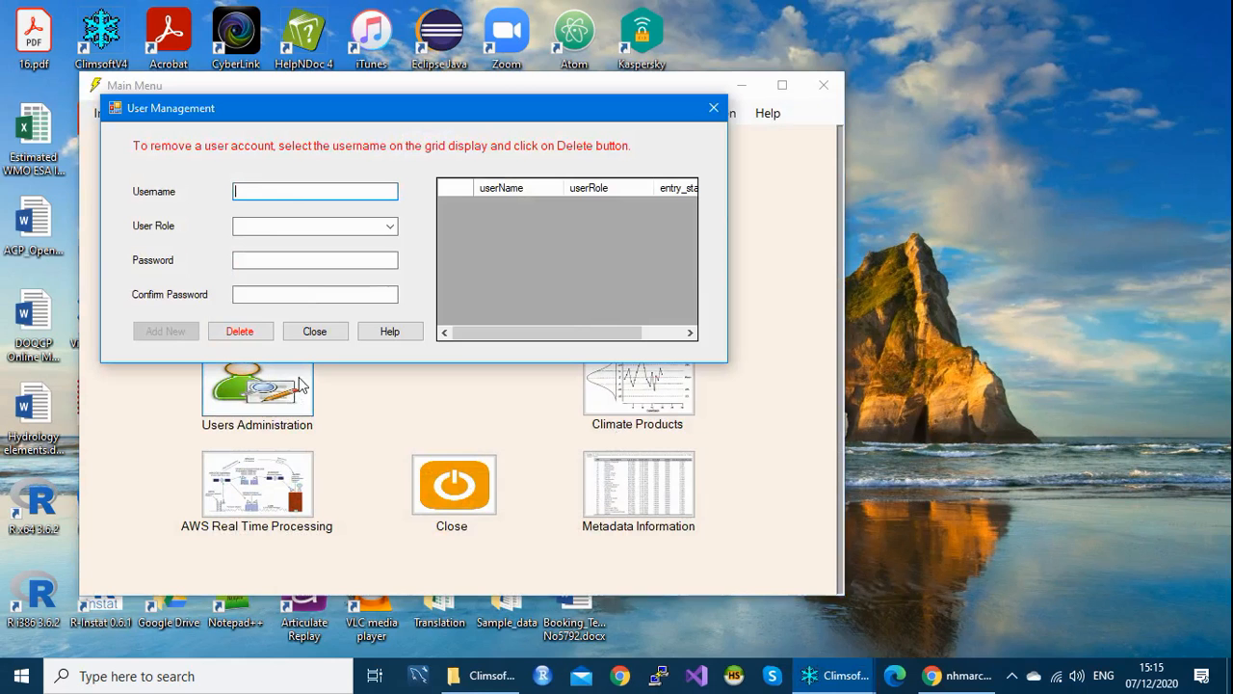
drag(431, 117, 459, 93)
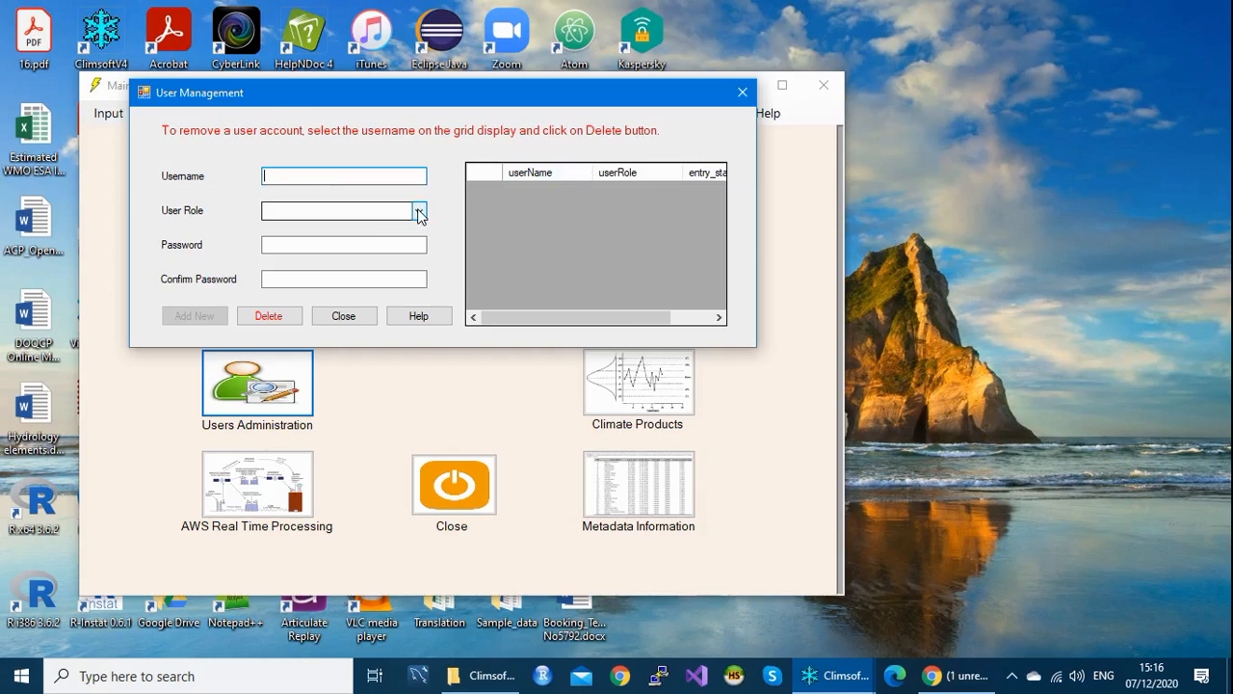
click(419, 214)
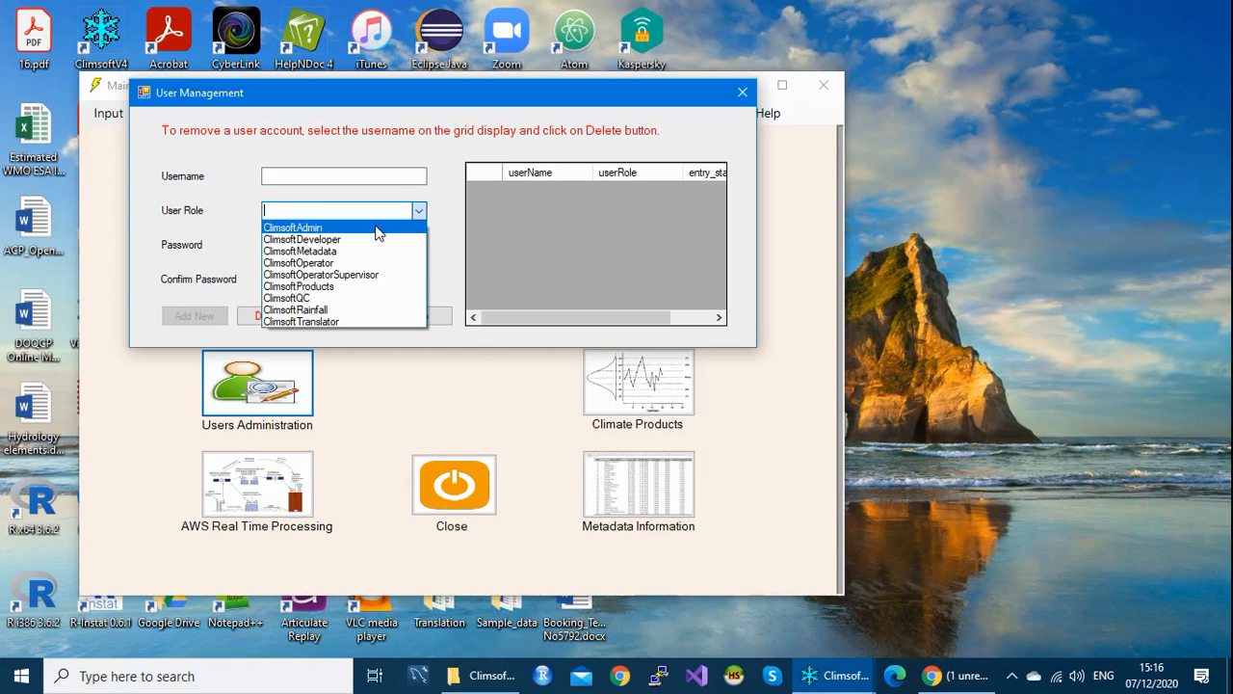
Step: Pick ClimsoftAdmin, then step through ClimsoftDeveloper and ClimsoftMetadata to ClimsoftOperator
click(377, 229)
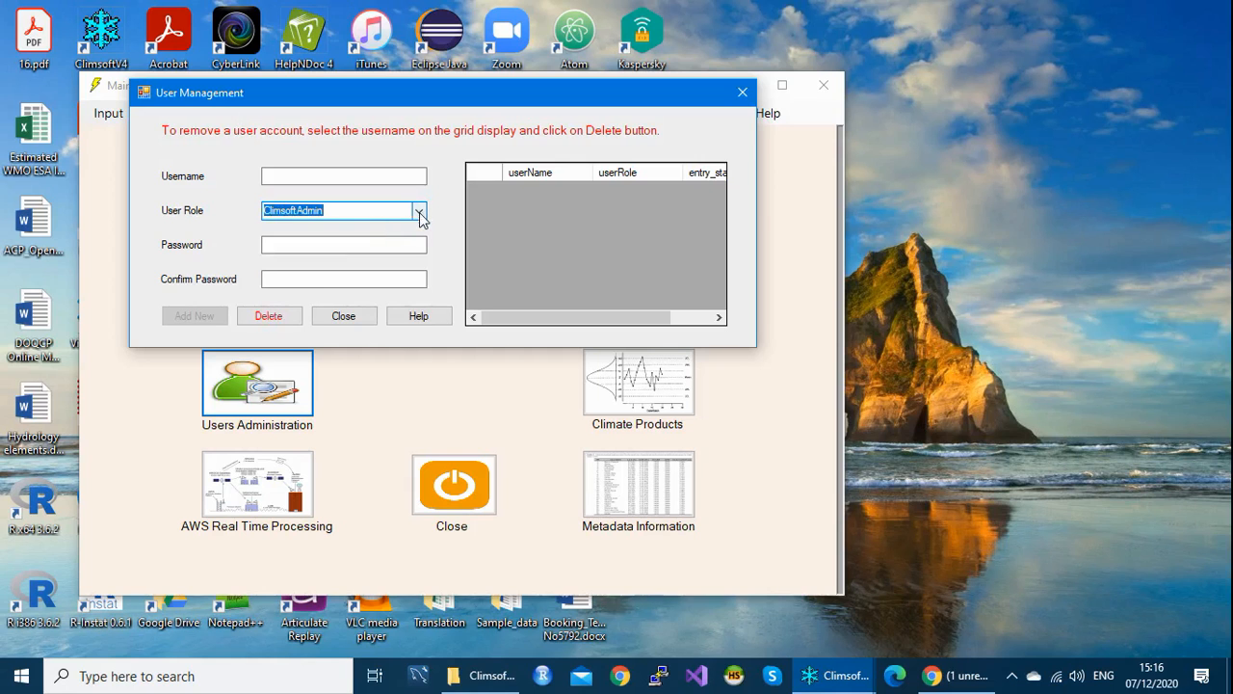
click(416, 213)
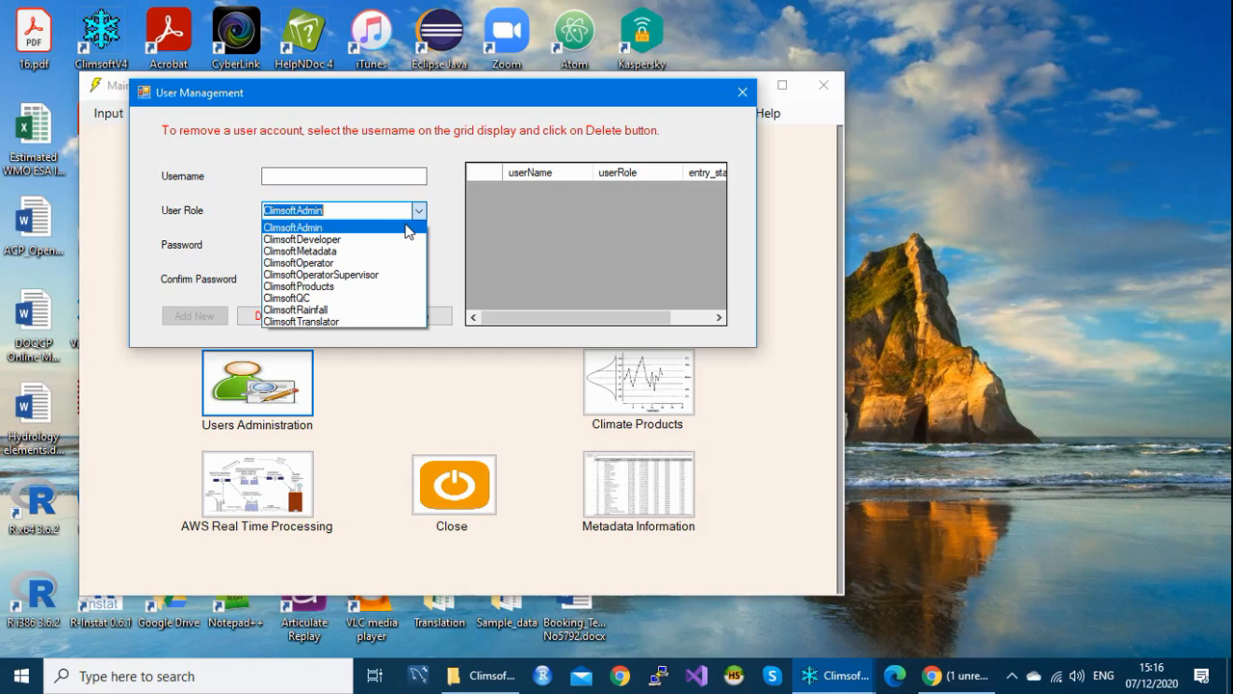
key(Down)
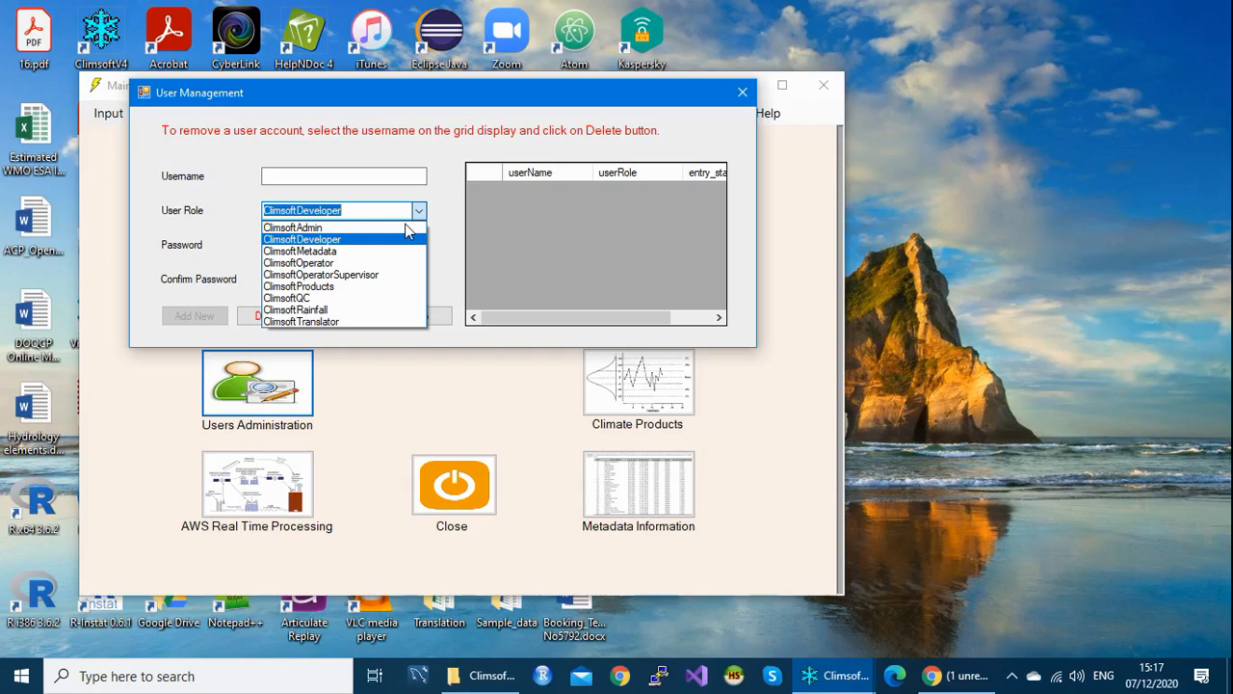
key(Down)
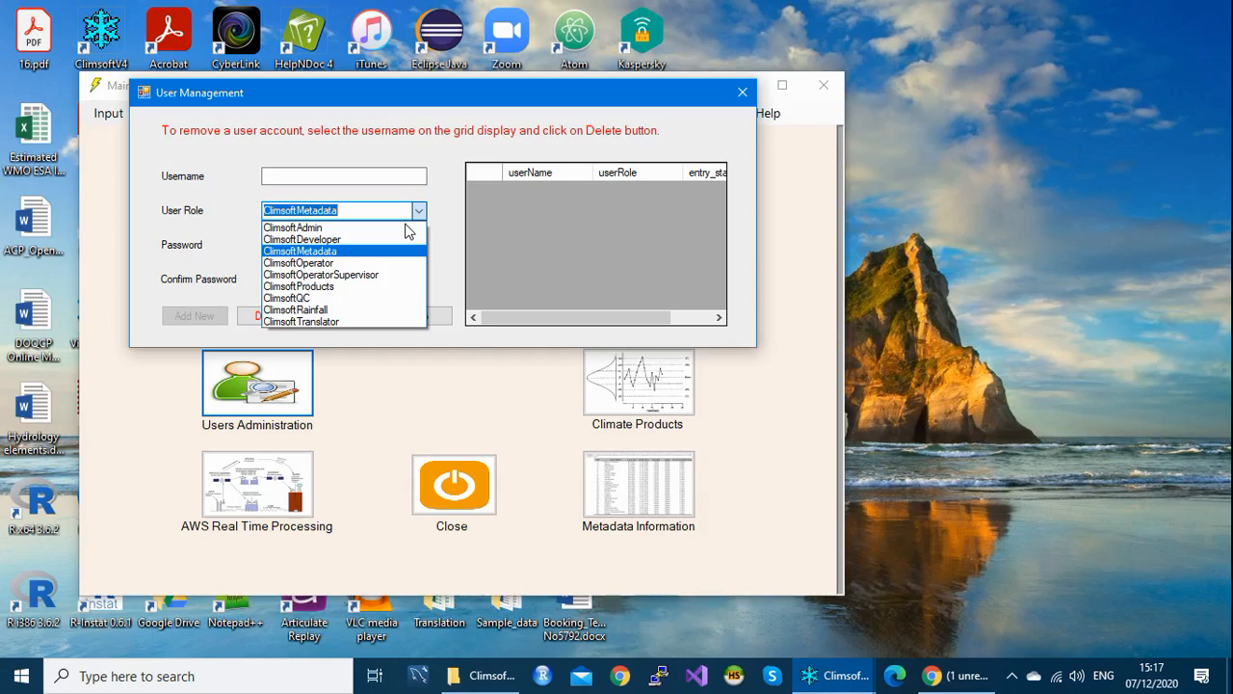
key(Down)
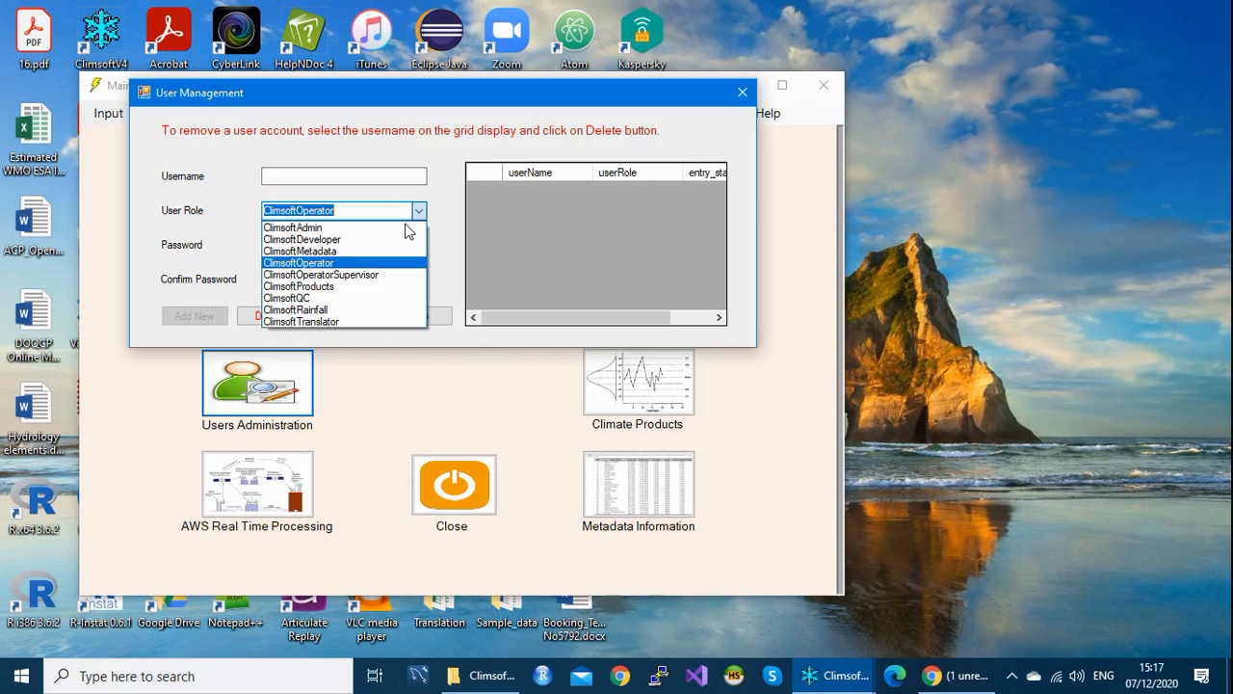
Step: Step through ClimsoftOperatorSupervisor, Products, QC and Rainfall to ClimsoftTranslator, then clear the role
key(Down)
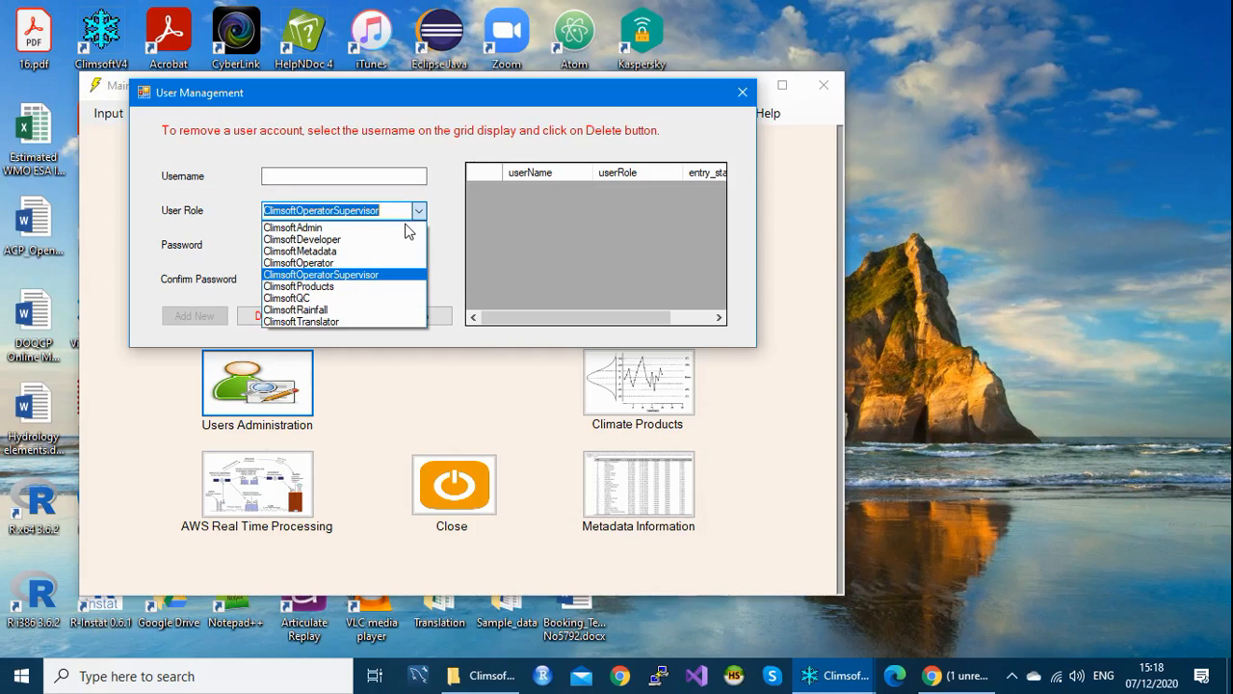
key(Down)
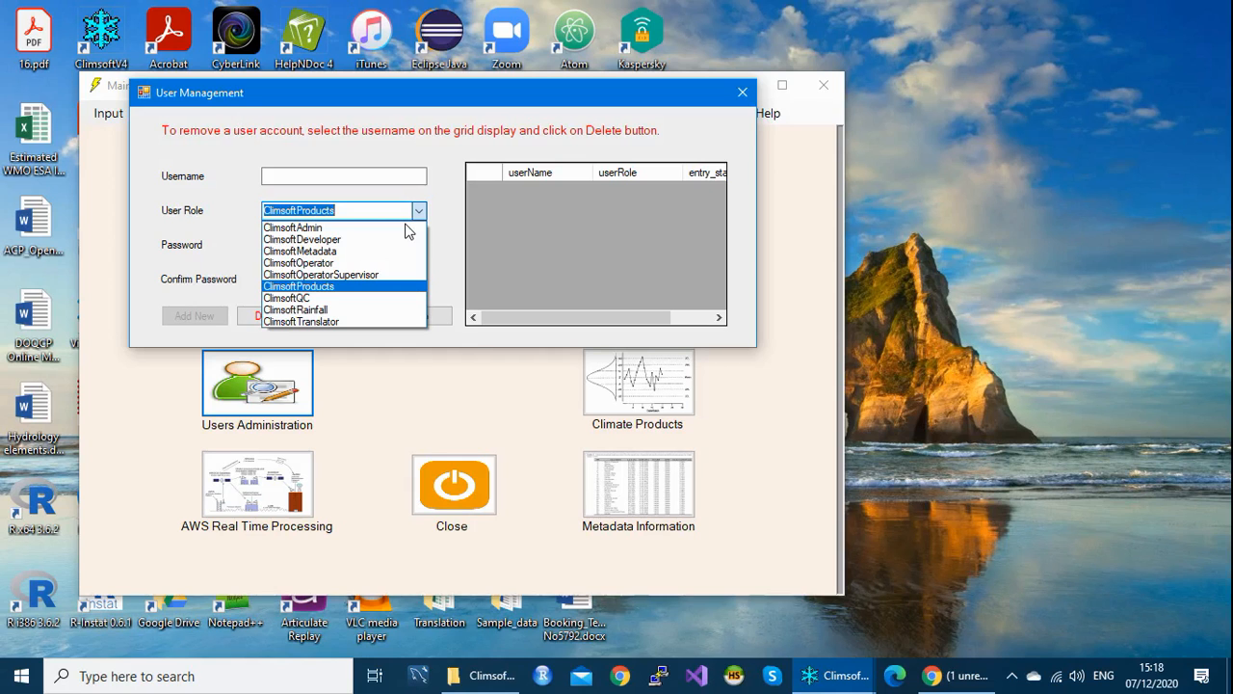
key(Down)
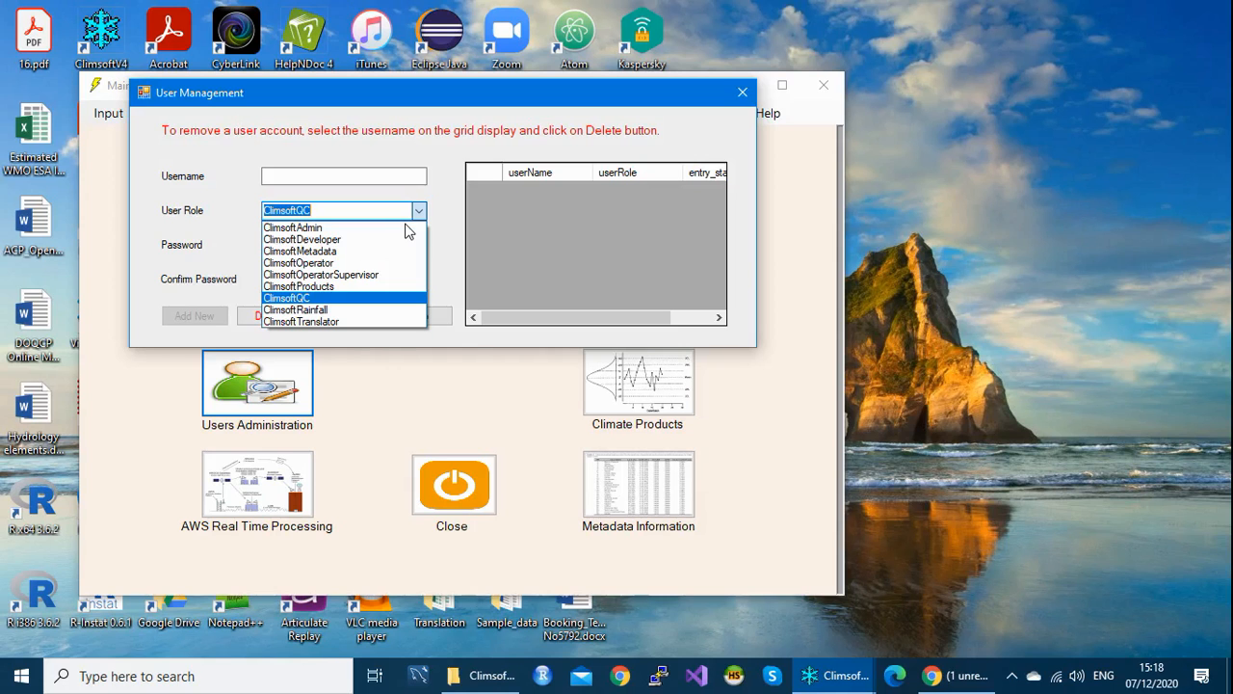
key(Down)
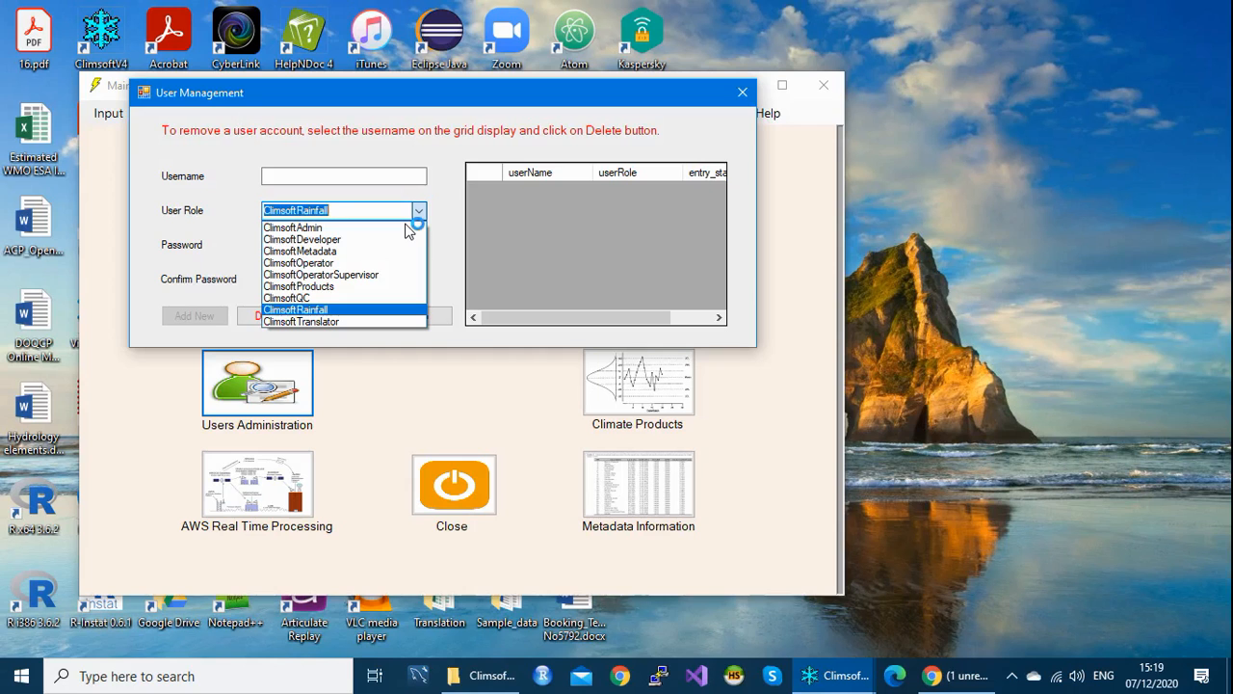
key(Down)
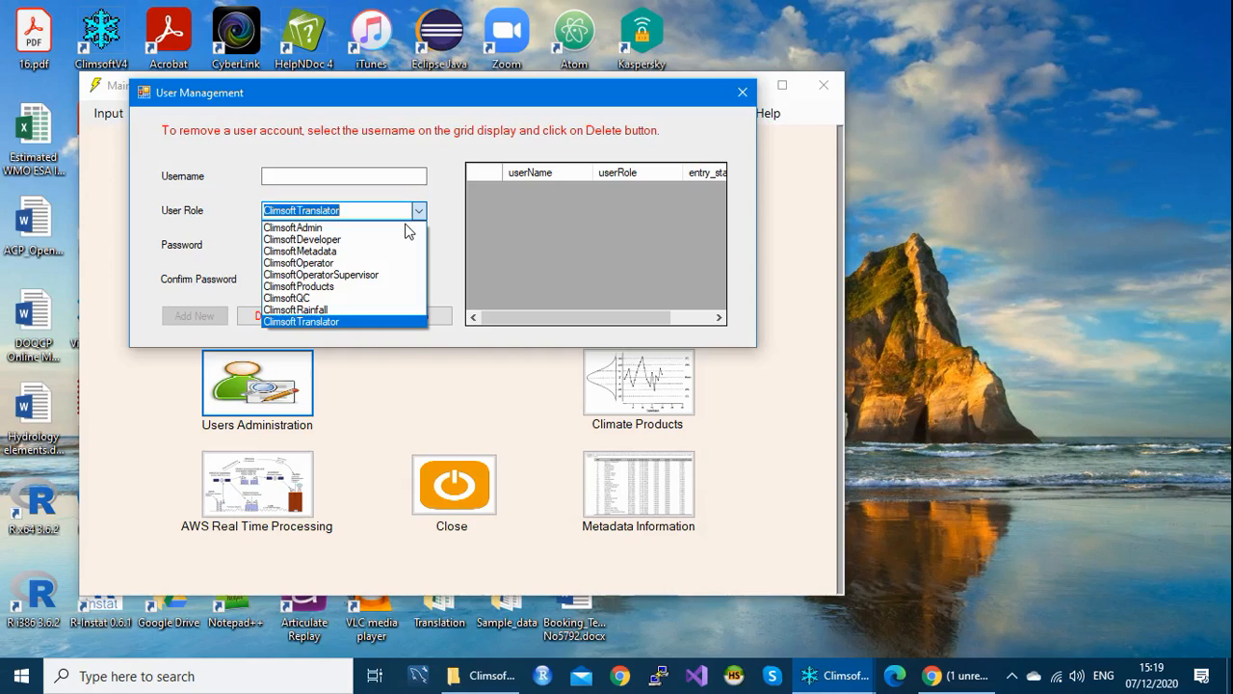
key(BackSpace)
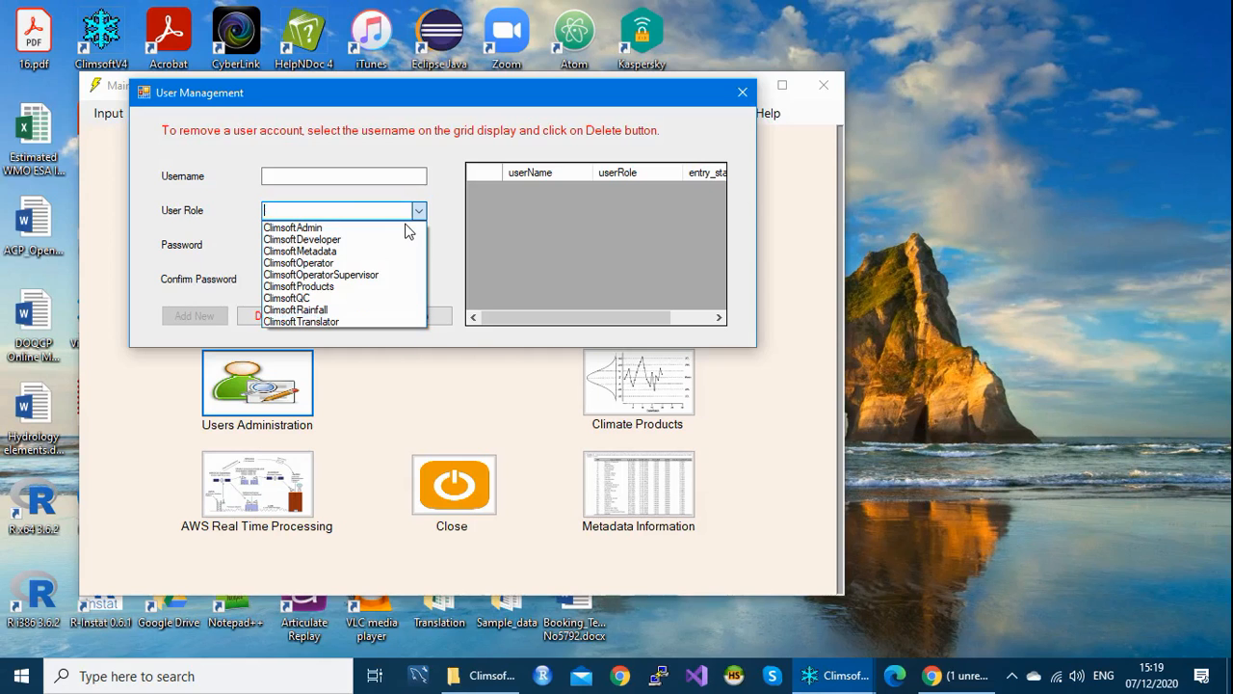
click(452, 202)
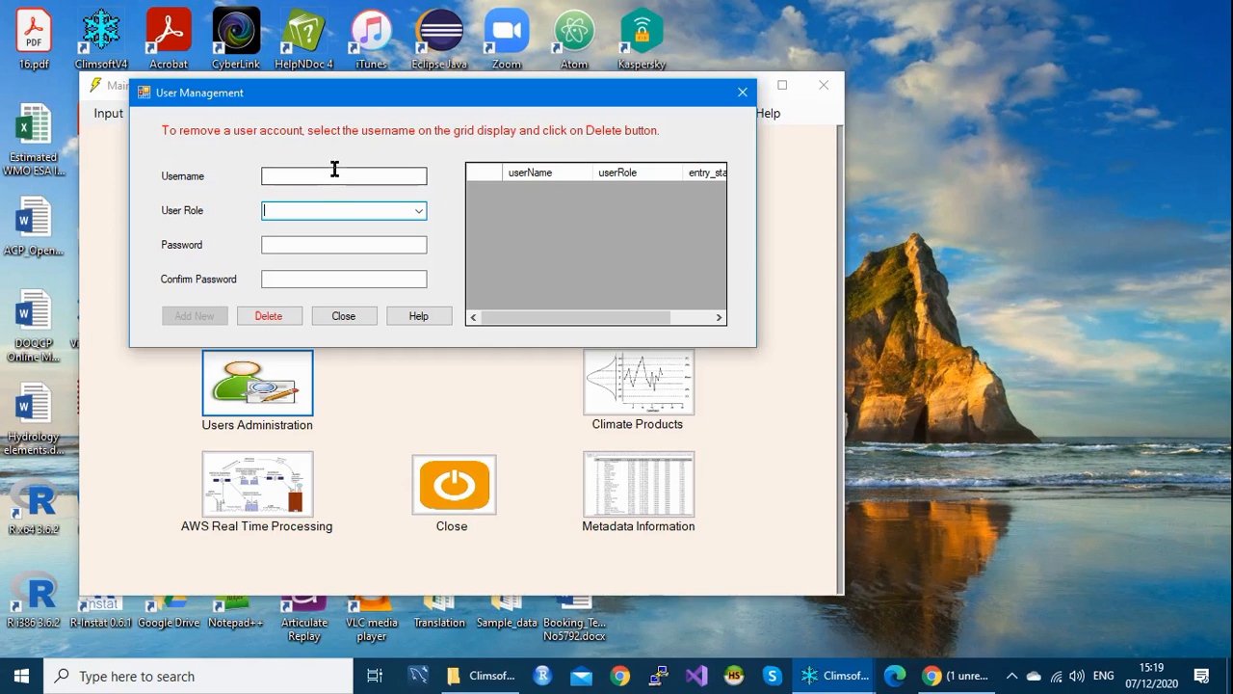
Step: Enter username 'admin' and assign it the ClimsoftAdmin role
click(306, 176)
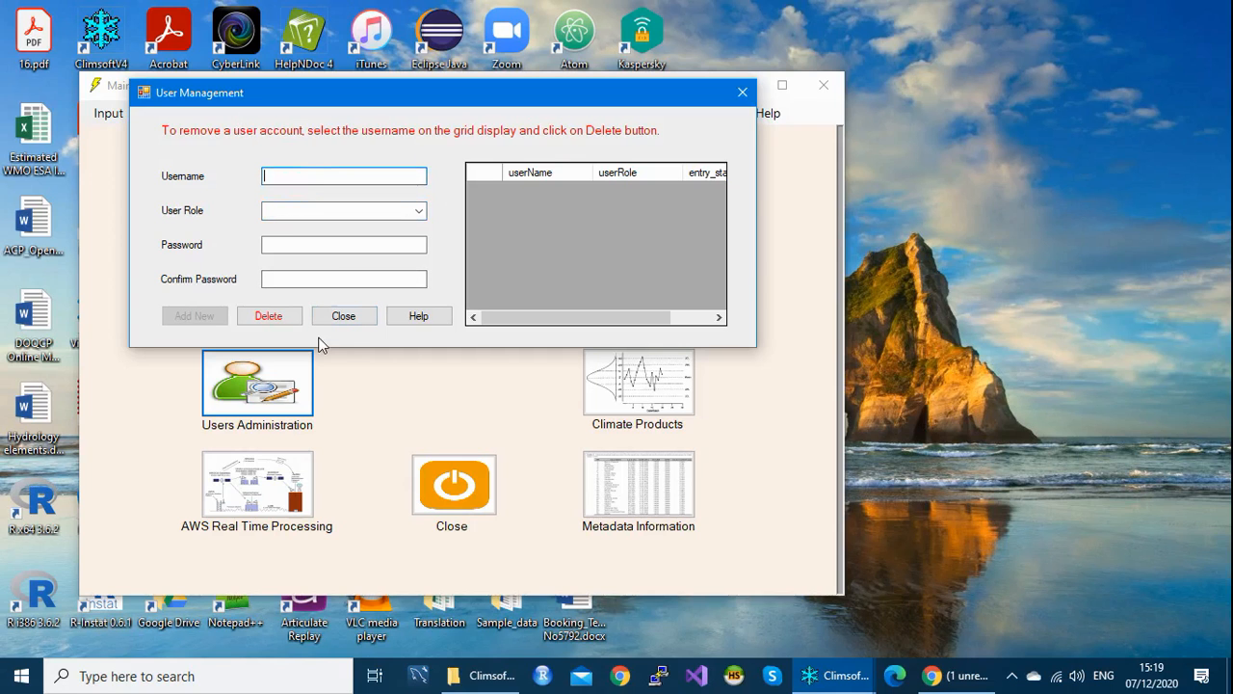
text(admin)
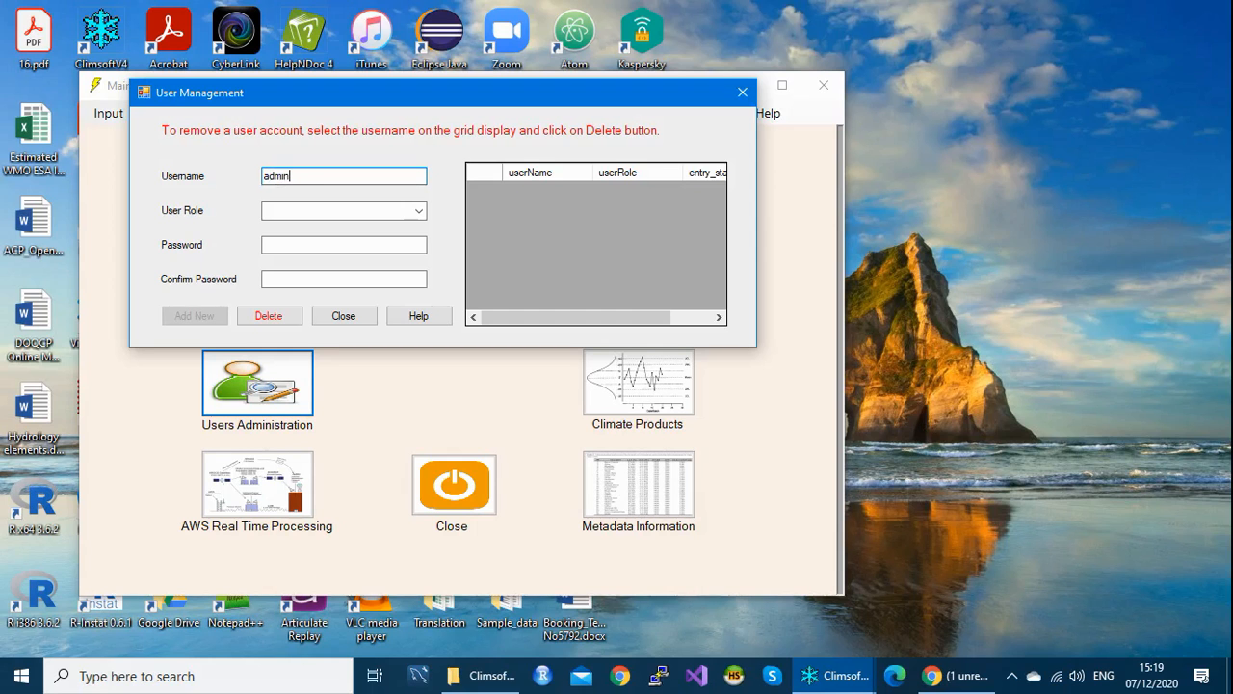
click(419, 212)
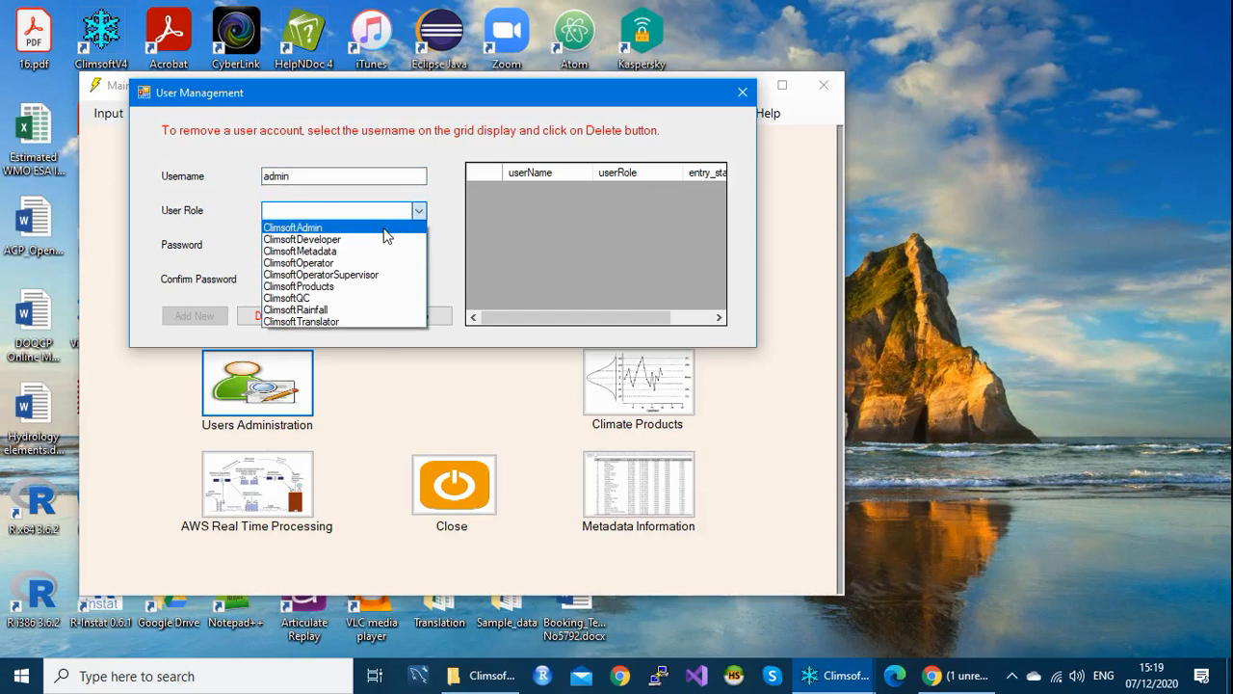
click(385, 229)
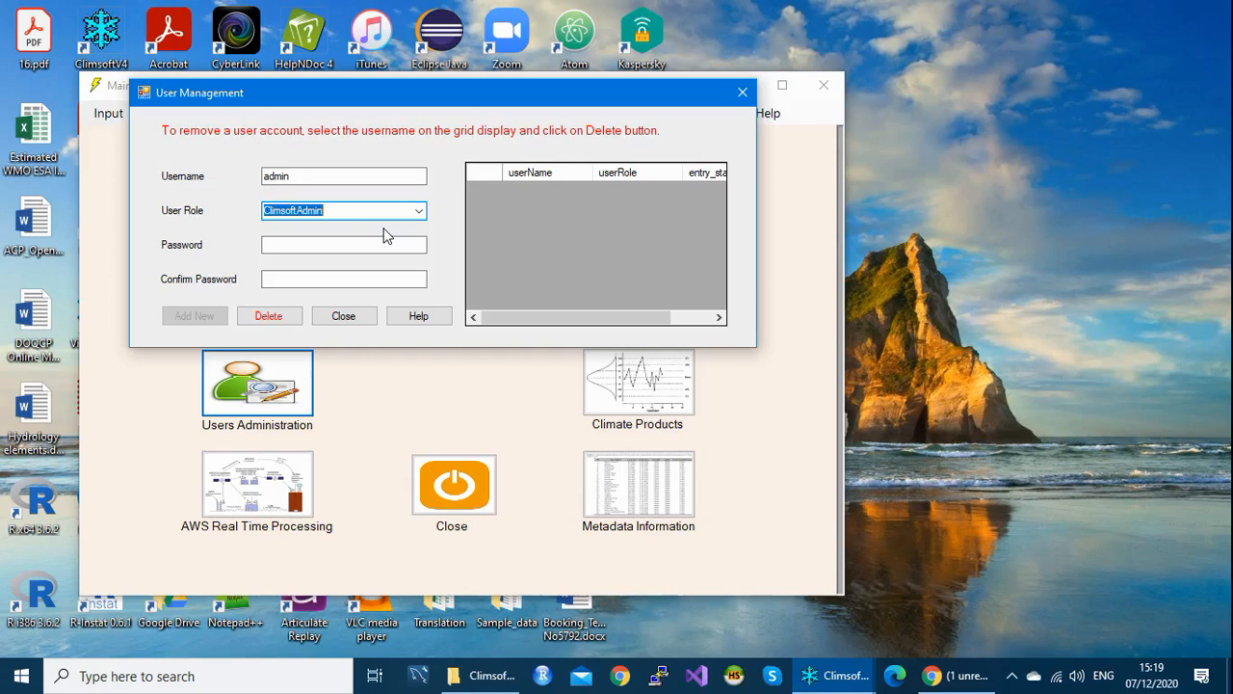
click(341, 211)
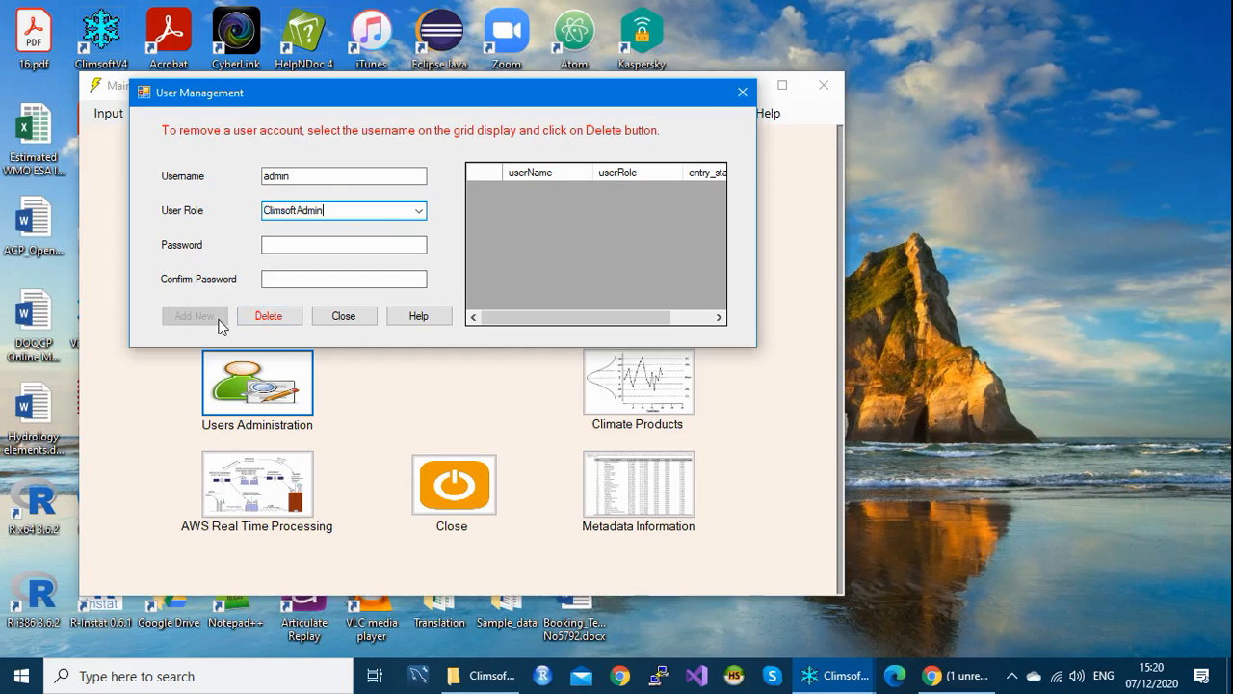
click(288, 245)
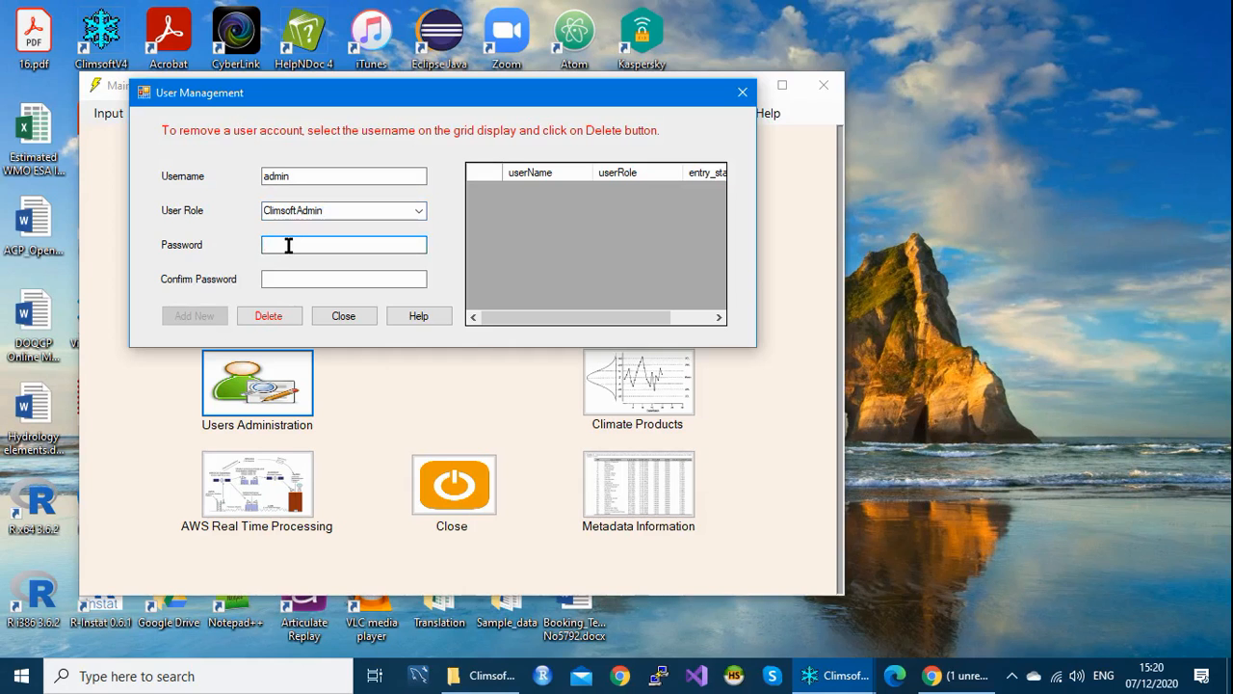
Step: Enter the admin password and retype it in Confirm Password
text(*********)
click(275, 281)
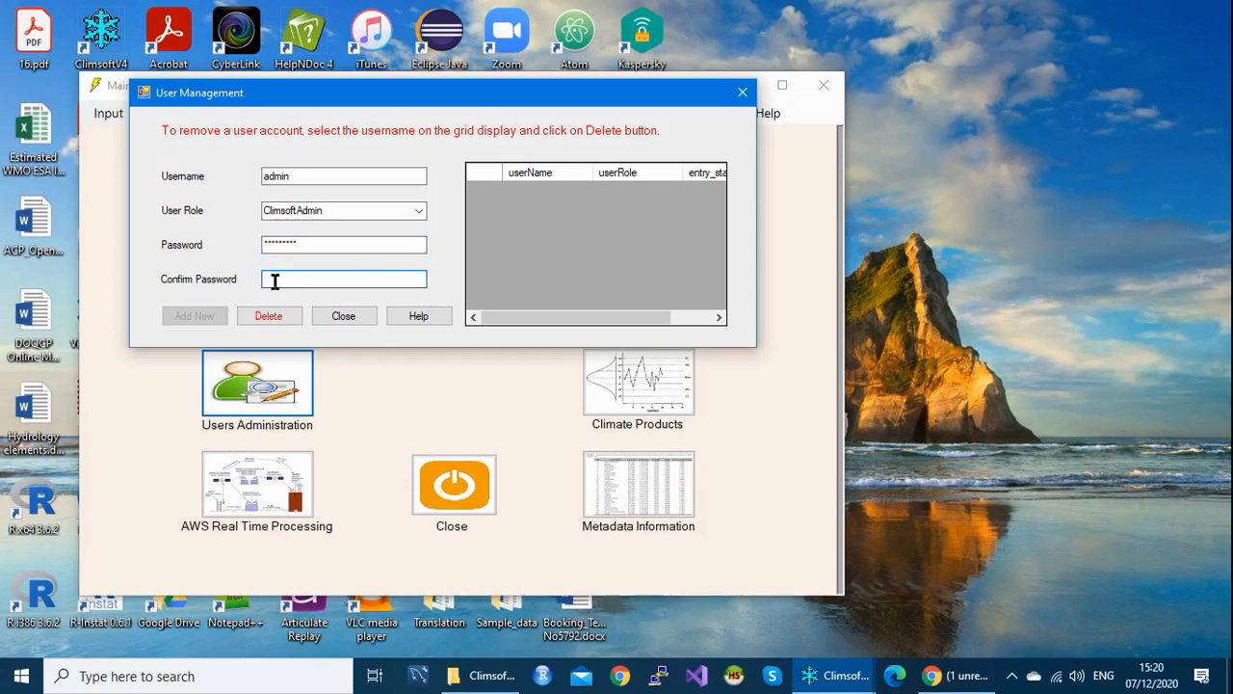
text(*****)
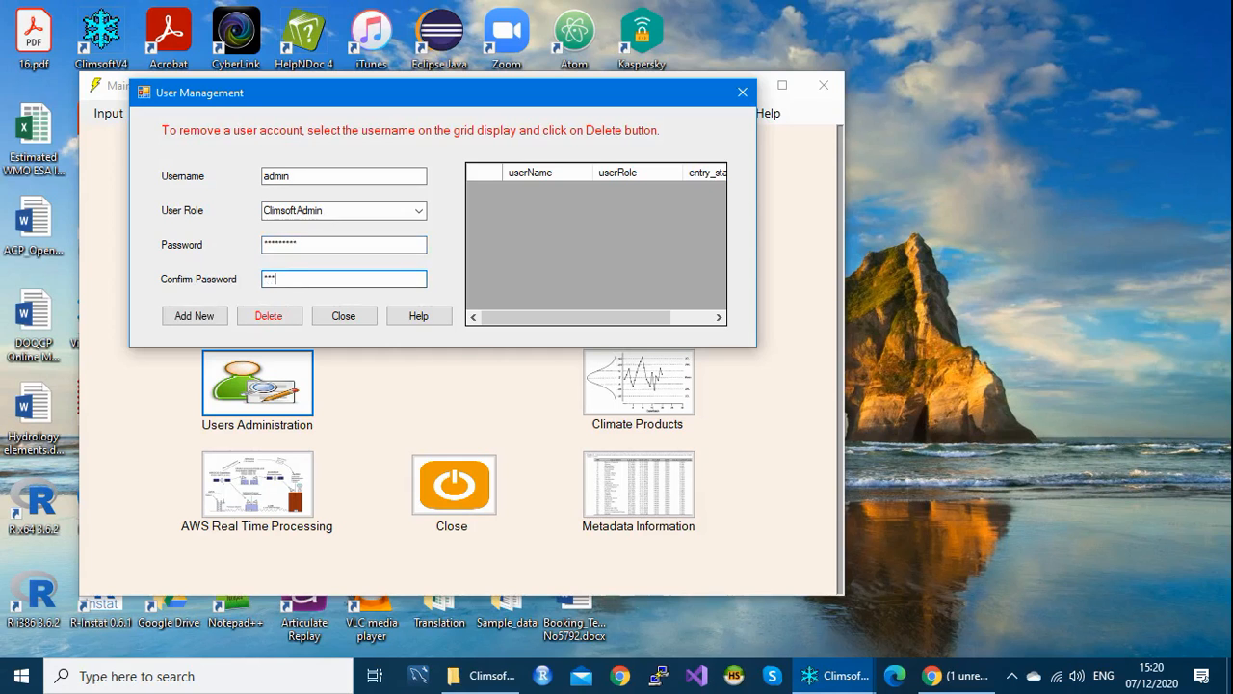
text(****)
Step: Add the admin user with the ClimsoftAdmin role and acknowledge the success message
click(188, 321)
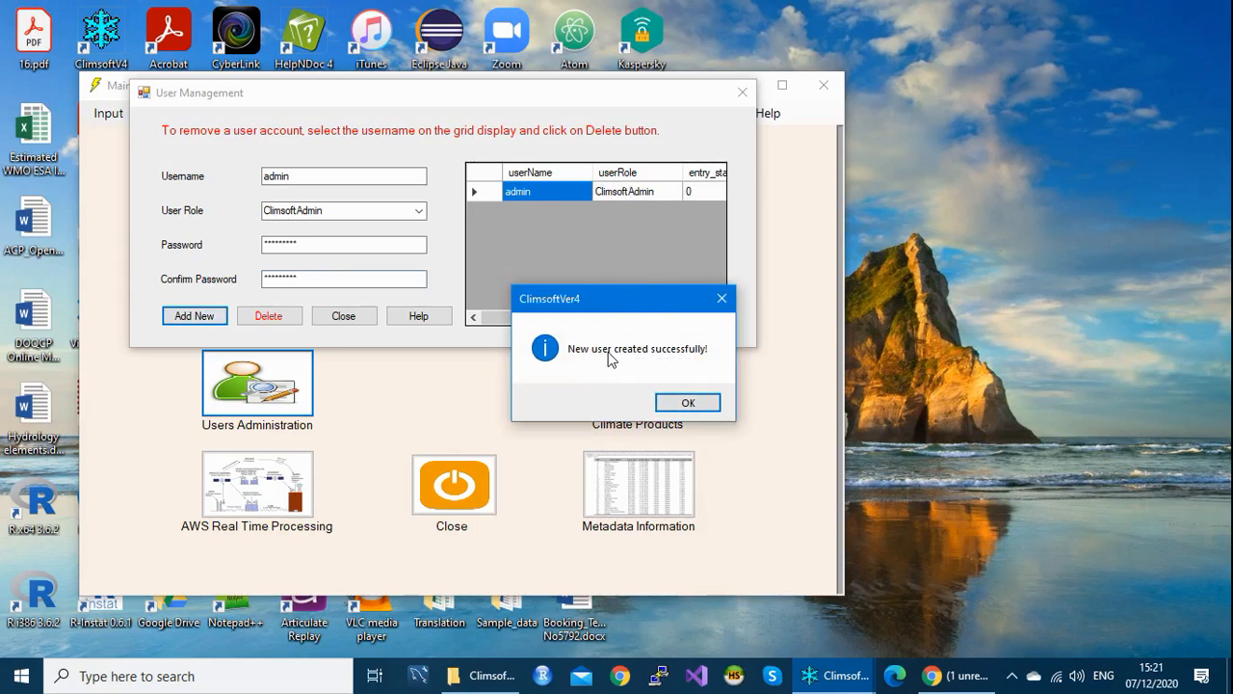
click(687, 404)
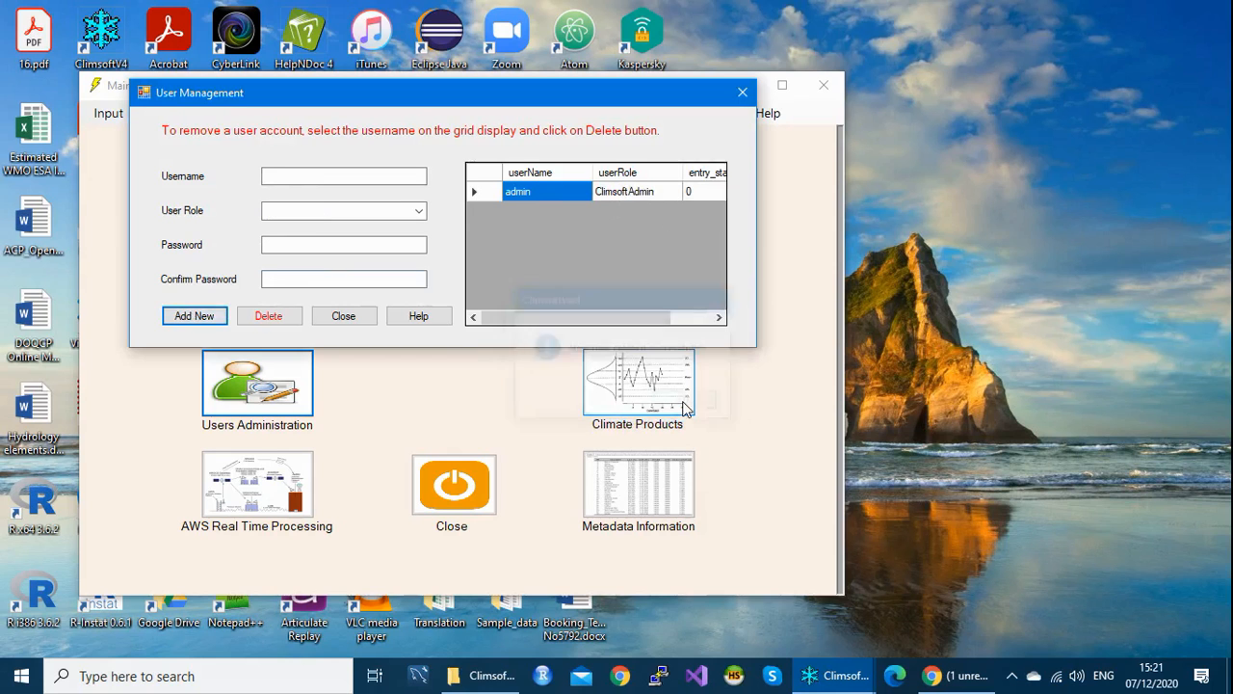
Step: Close User Management and then the Climsoft Main Menu
click(344, 316)
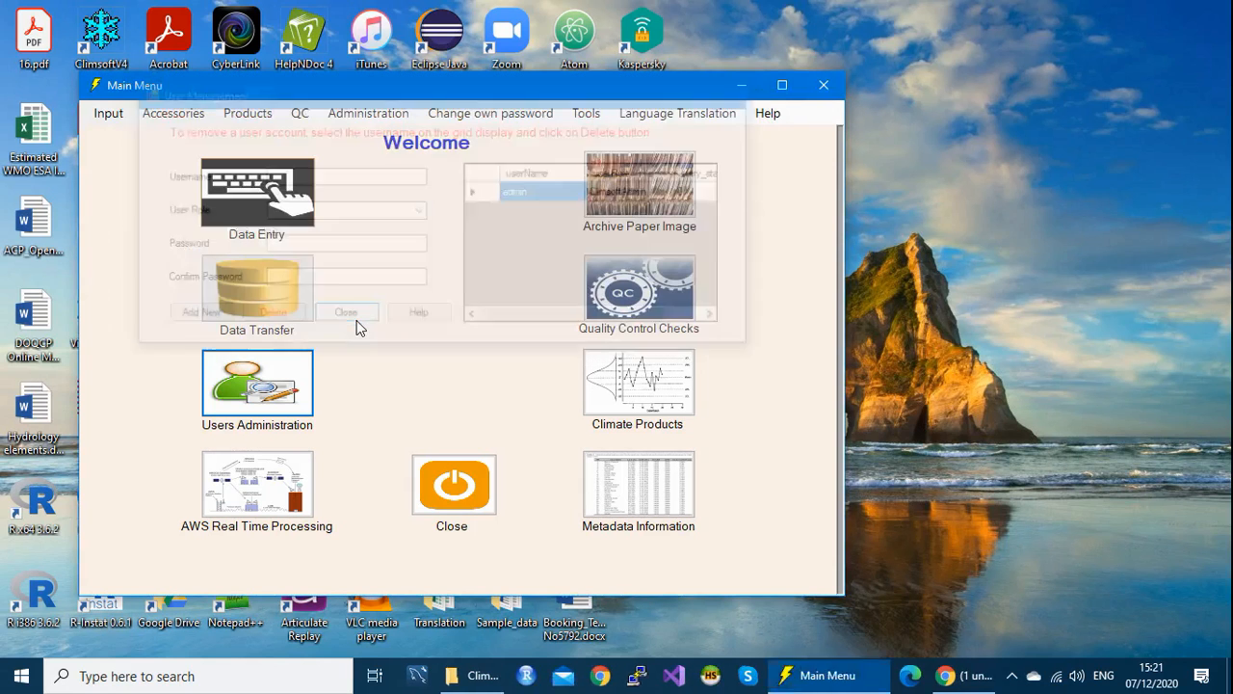
click(823, 85)
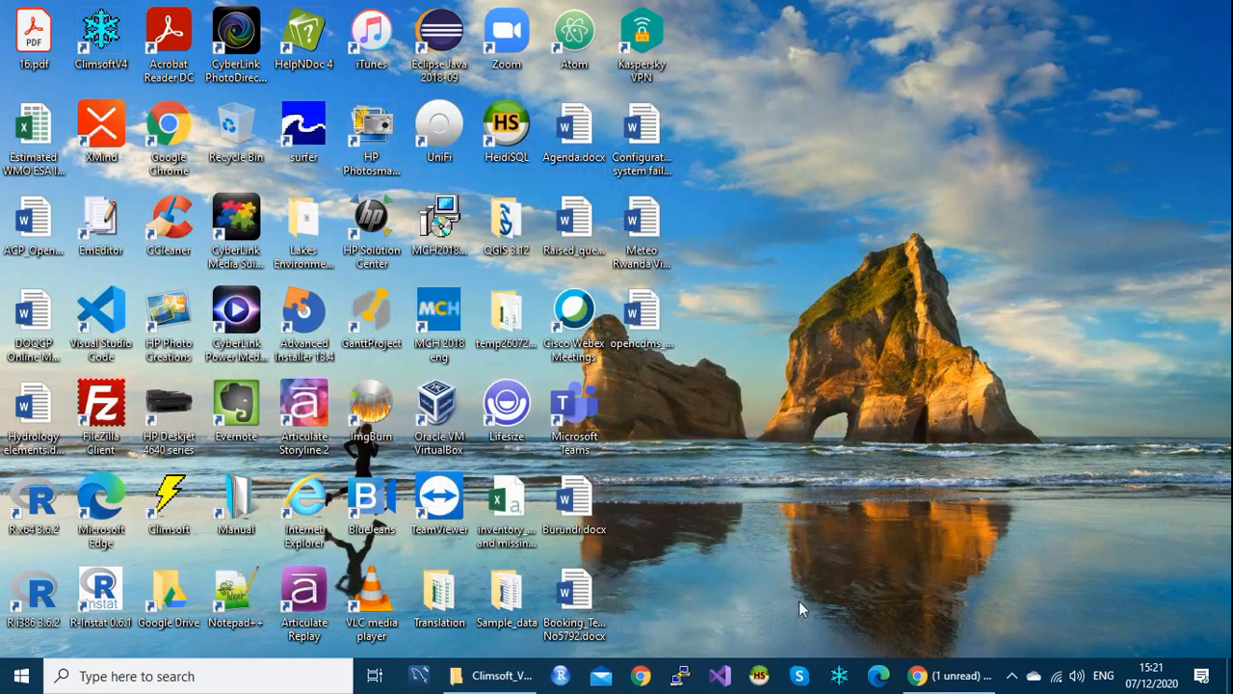
Step: Relaunch Climsoft and log in as admin with the new password
click(838, 679)
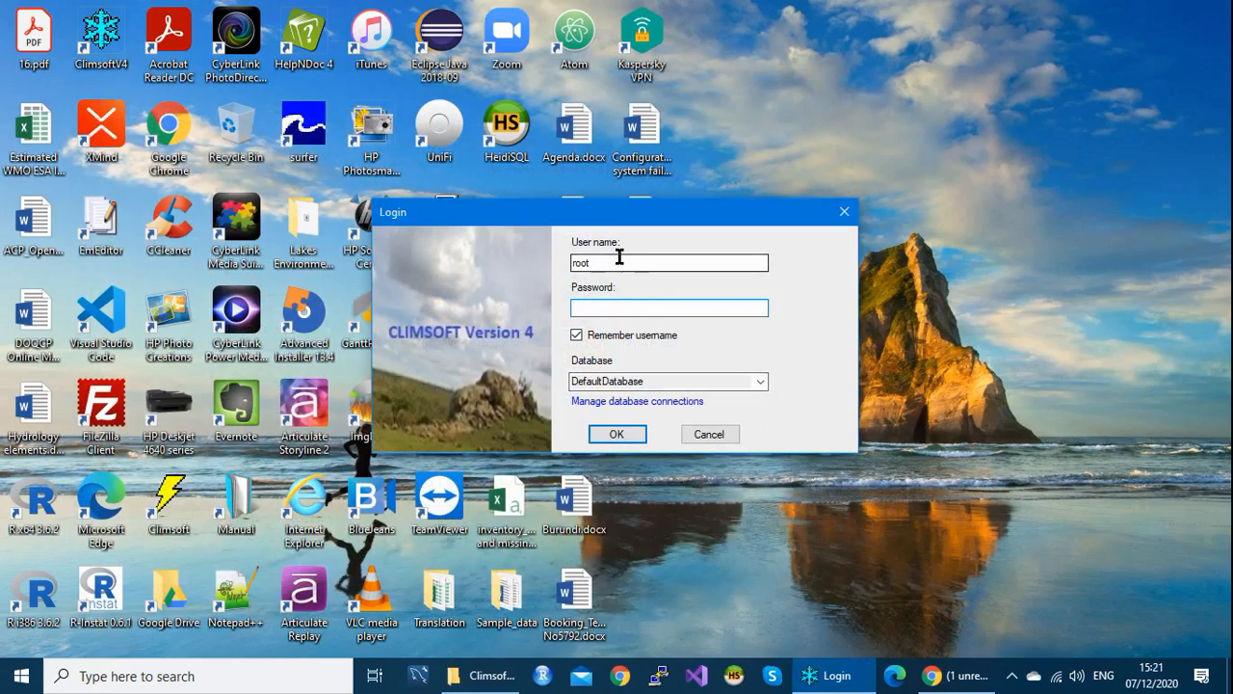
drag(619, 264, 530, 265)
text(admin)
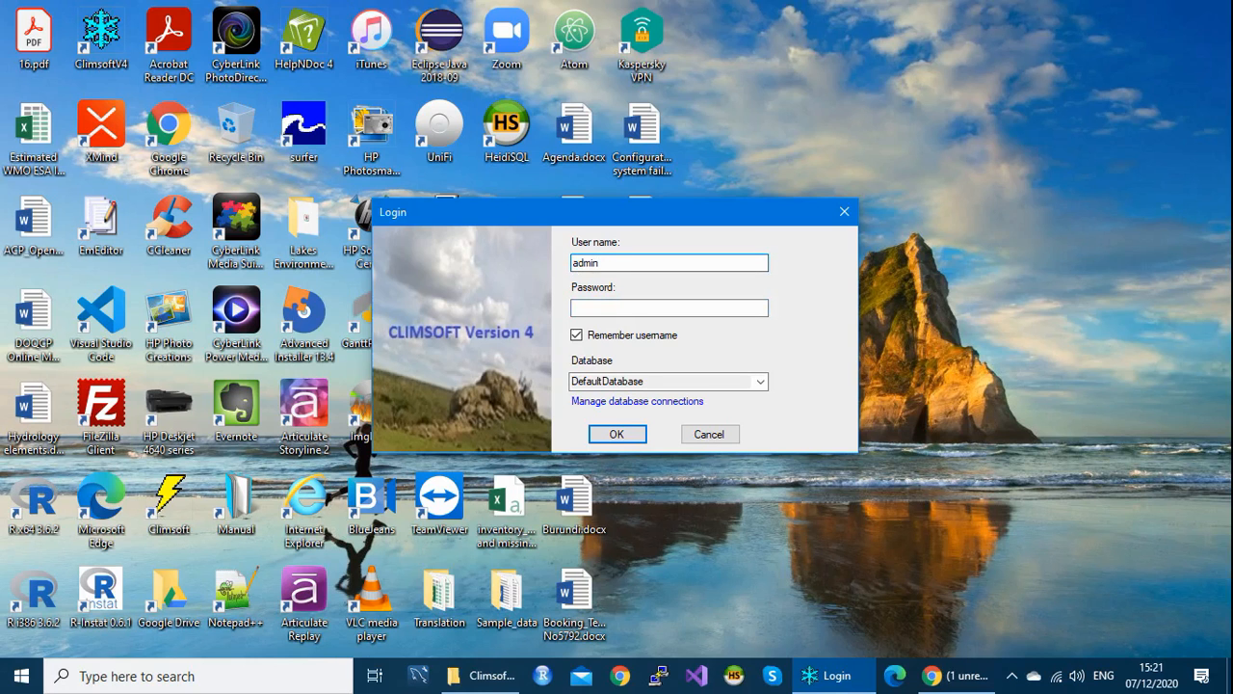
click(589, 308)
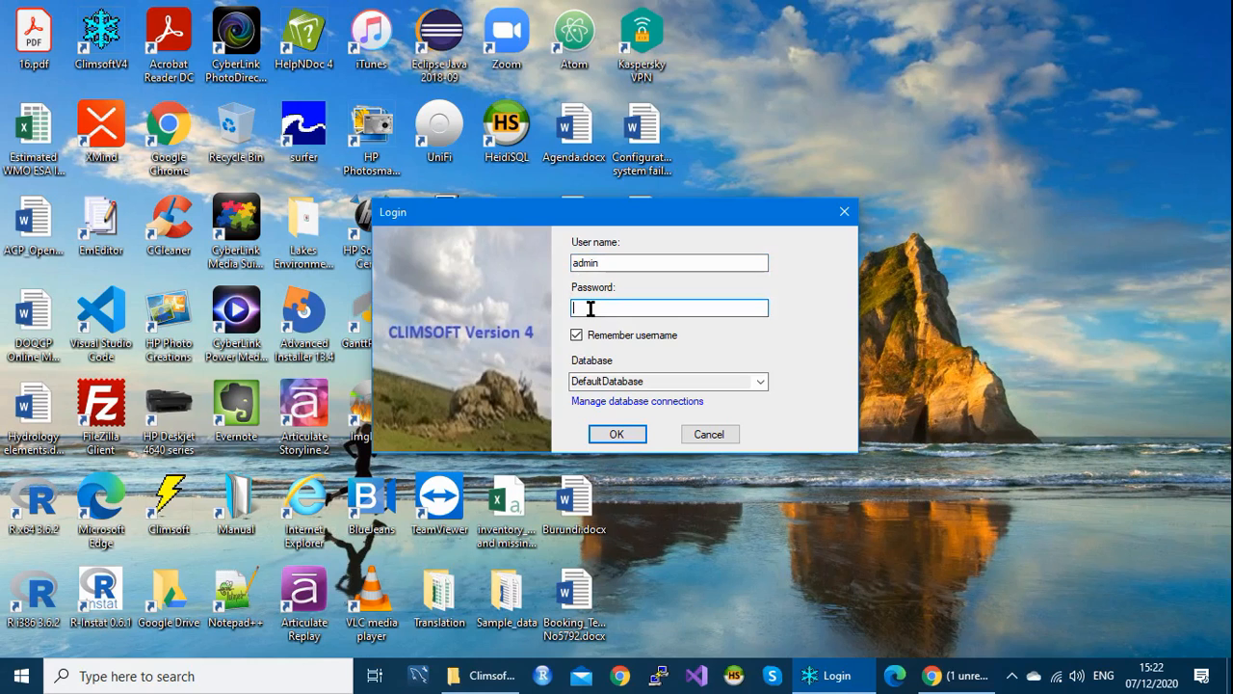
text(*********)
click(617, 436)
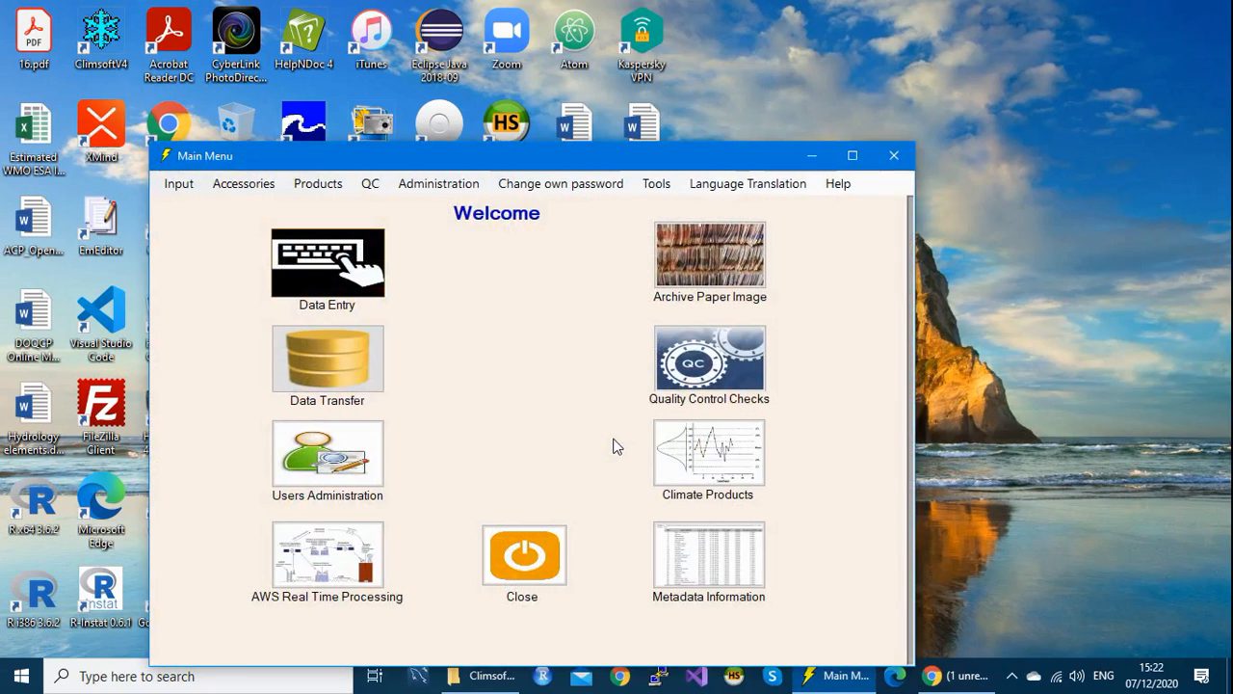
drag(627, 164, 627, 103)
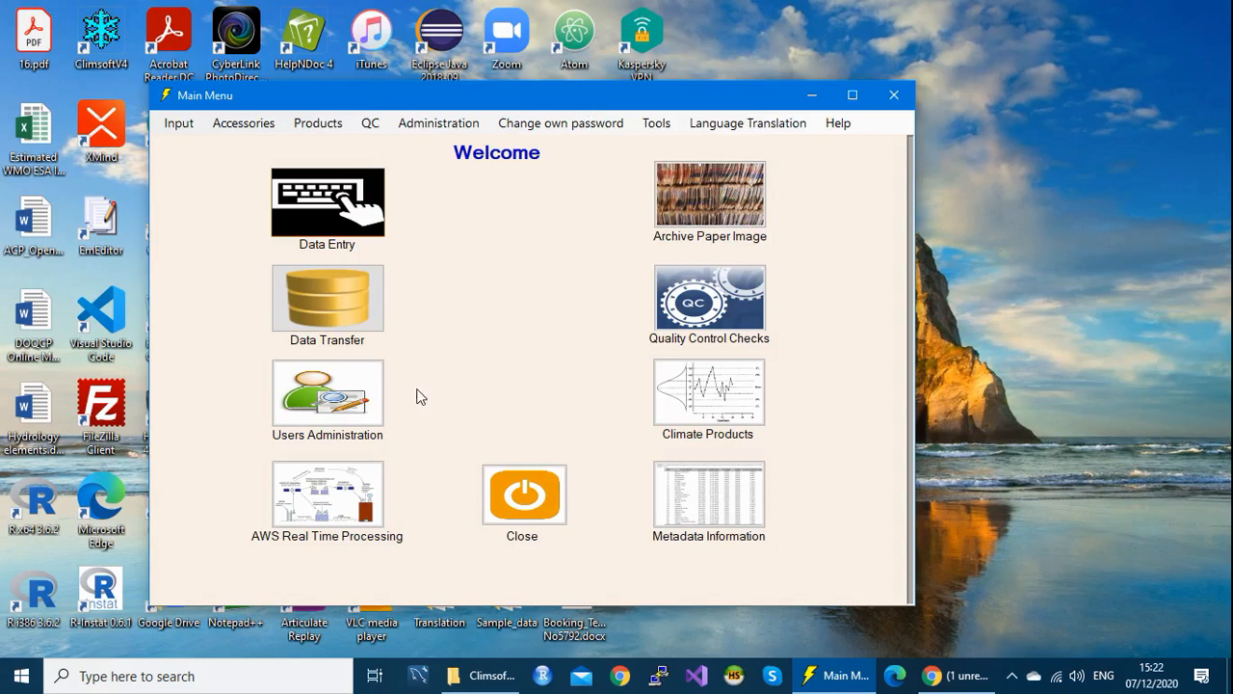
Step: Open User Management and enter username 'operator' with the ClimsoftOperator role
click(359, 403)
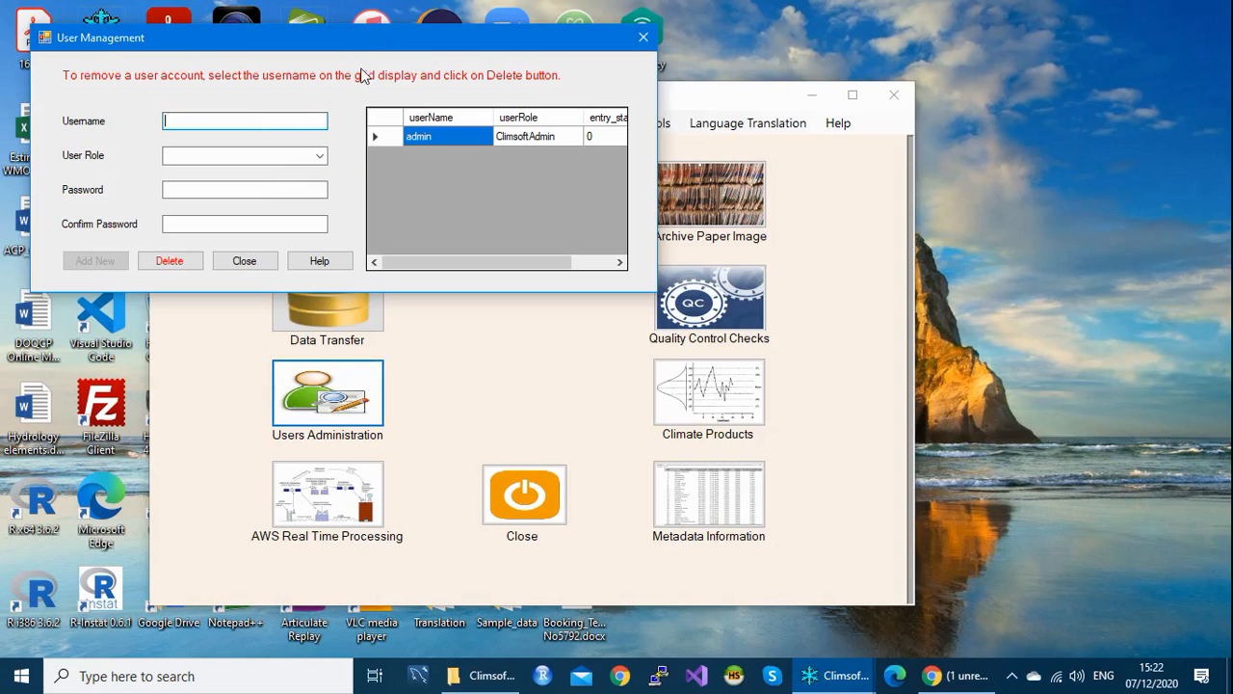
drag(364, 36, 511, 71)
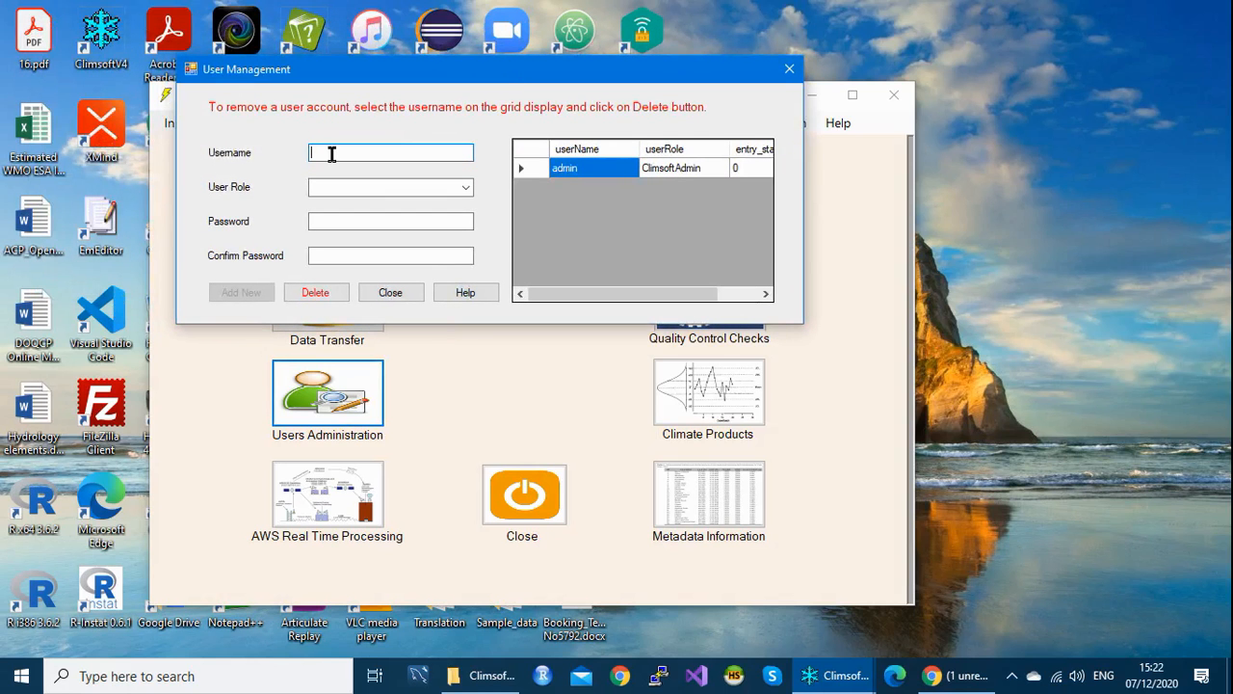
text(operator)
click(465, 189)
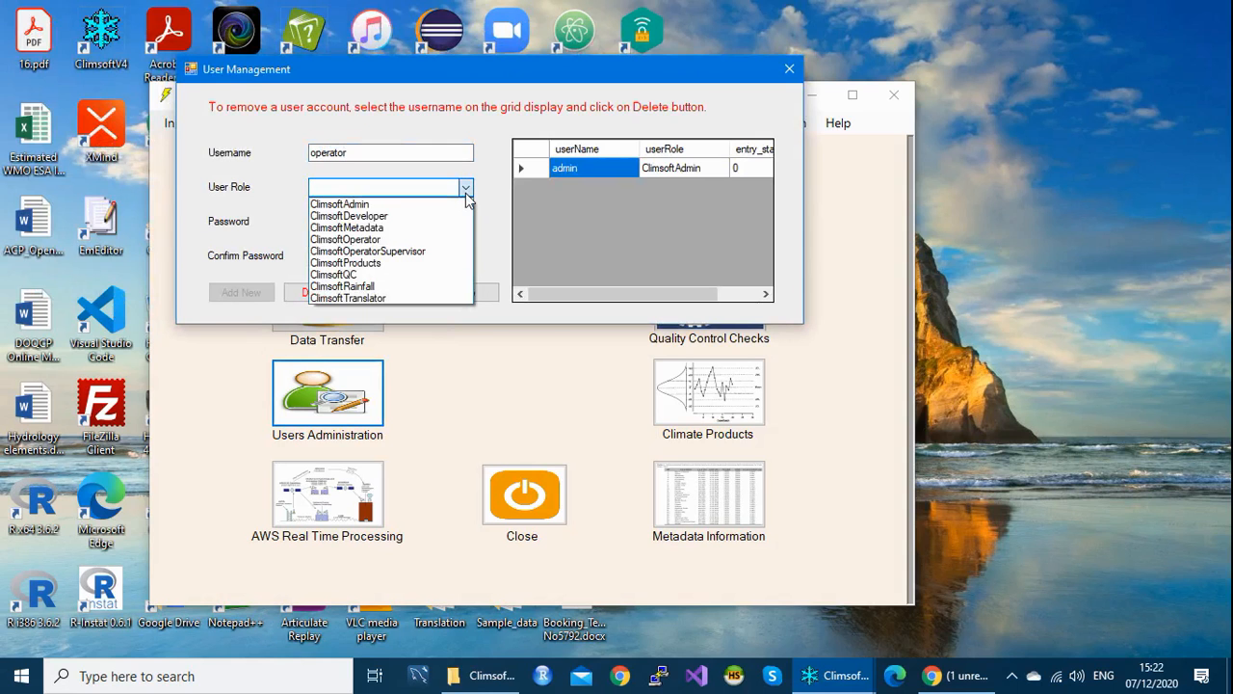
click(388, 241)
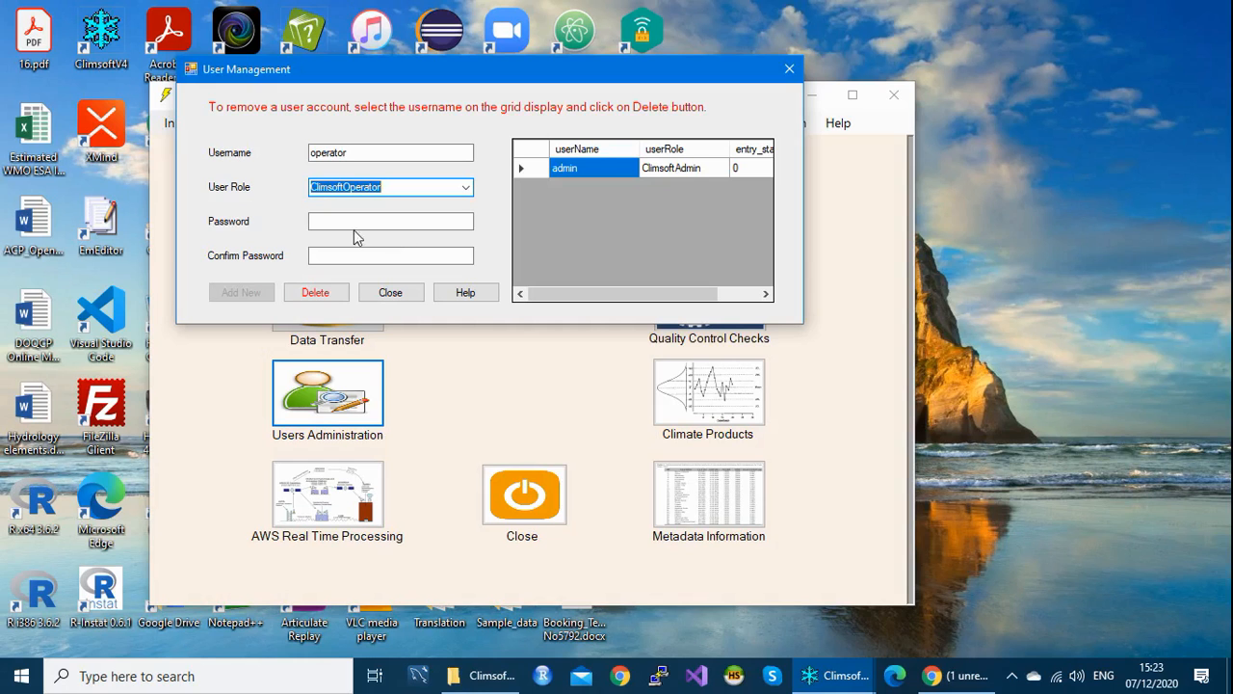
Step: Give the operator account its password, add it as a new user, then close User Management
click(343, 221)
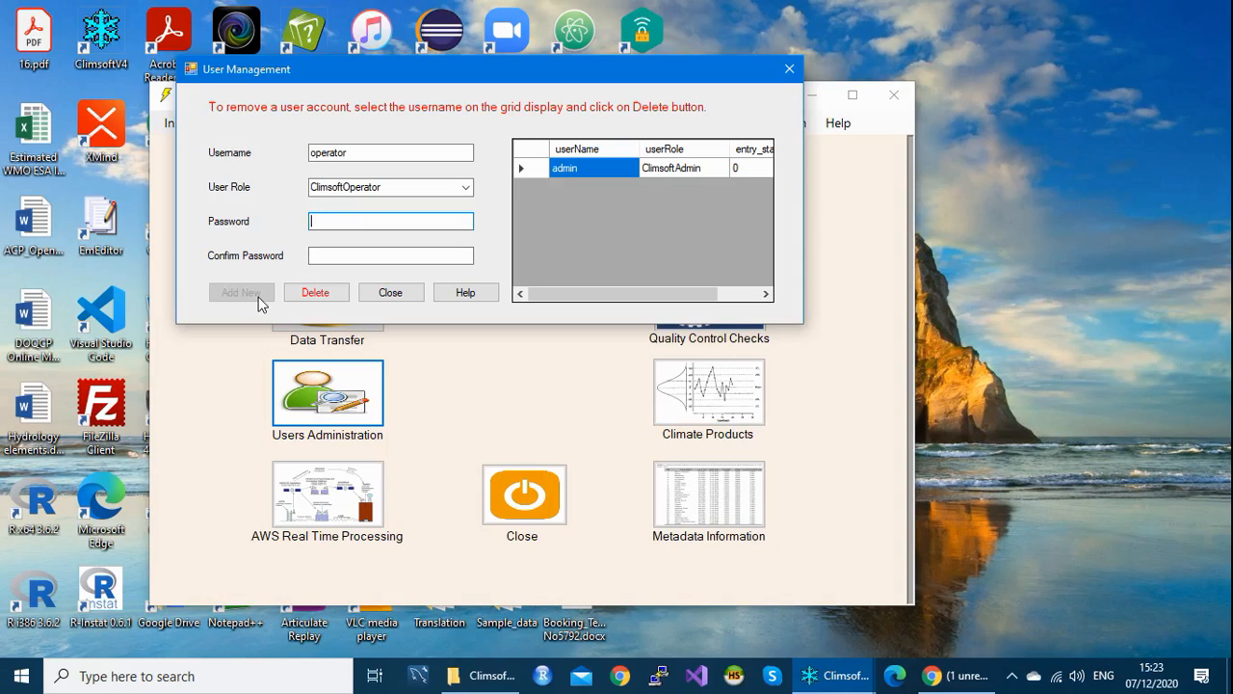
text(************)
click(328, 258)
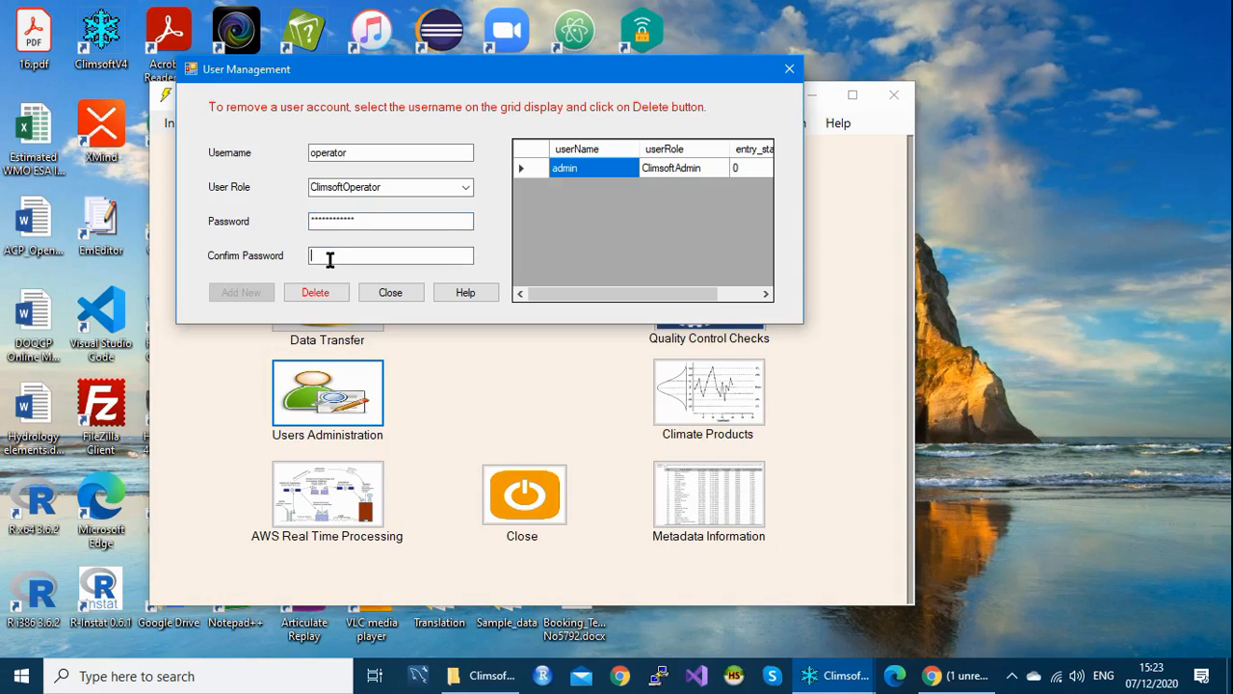
text(********)
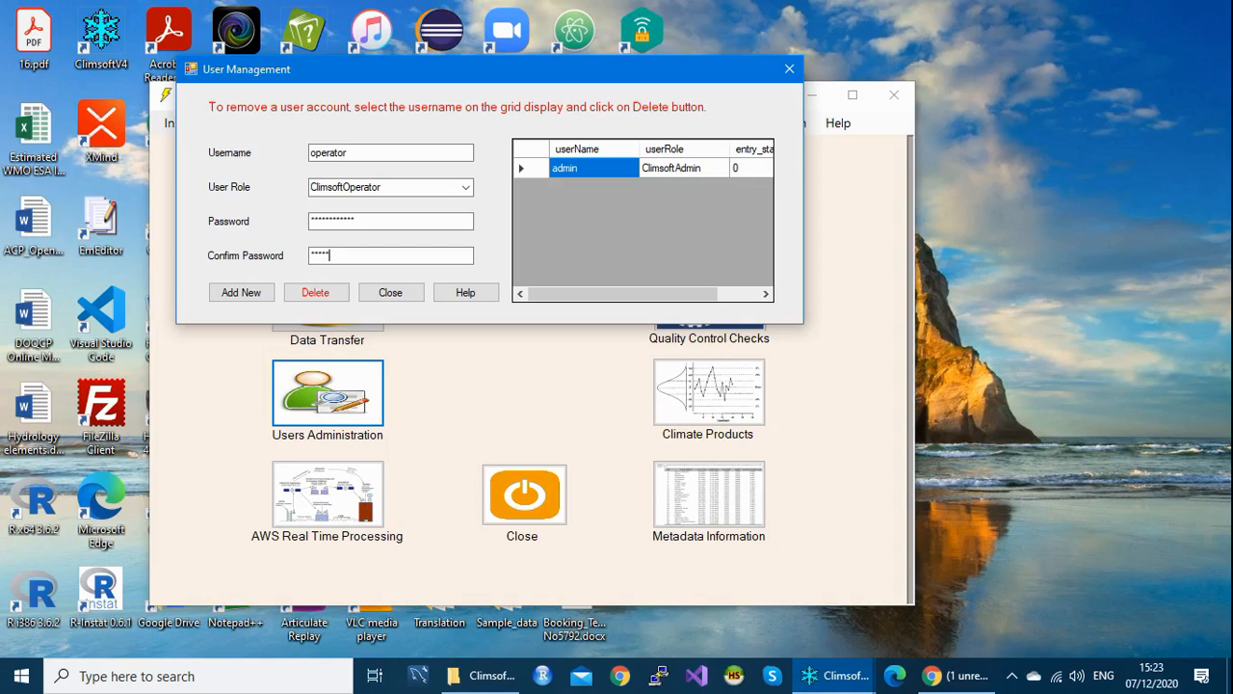
text(****)
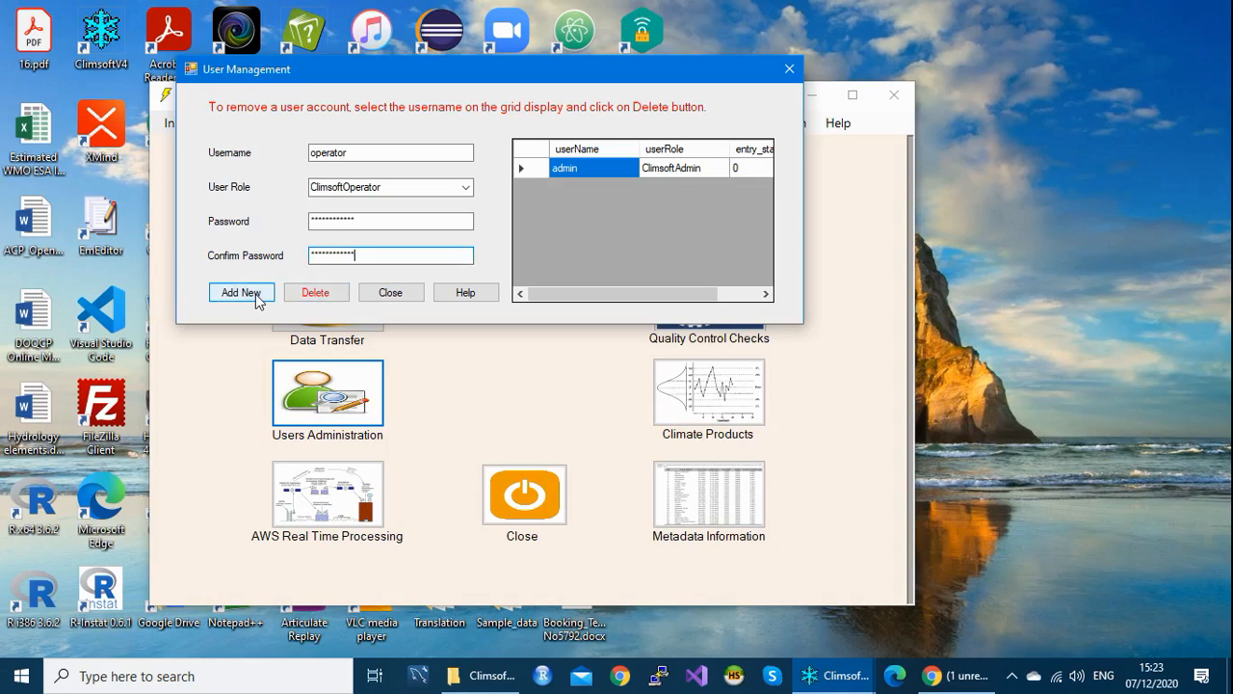
click(256, 299)
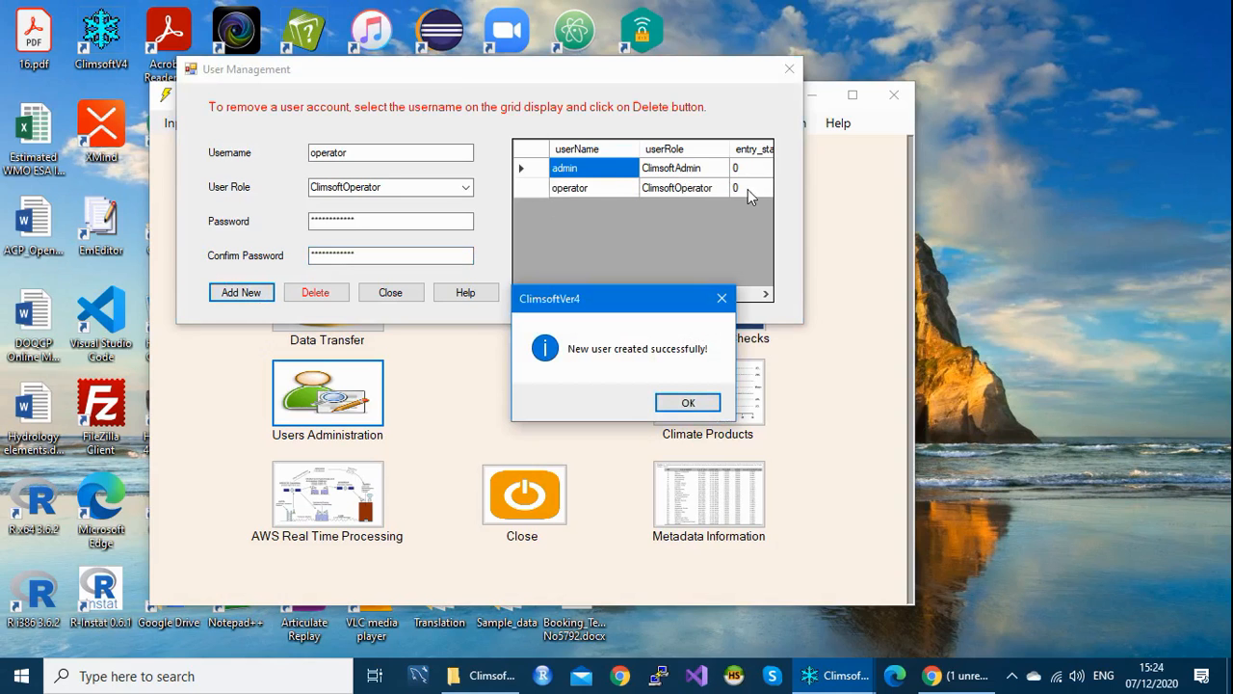
click(688, 403)
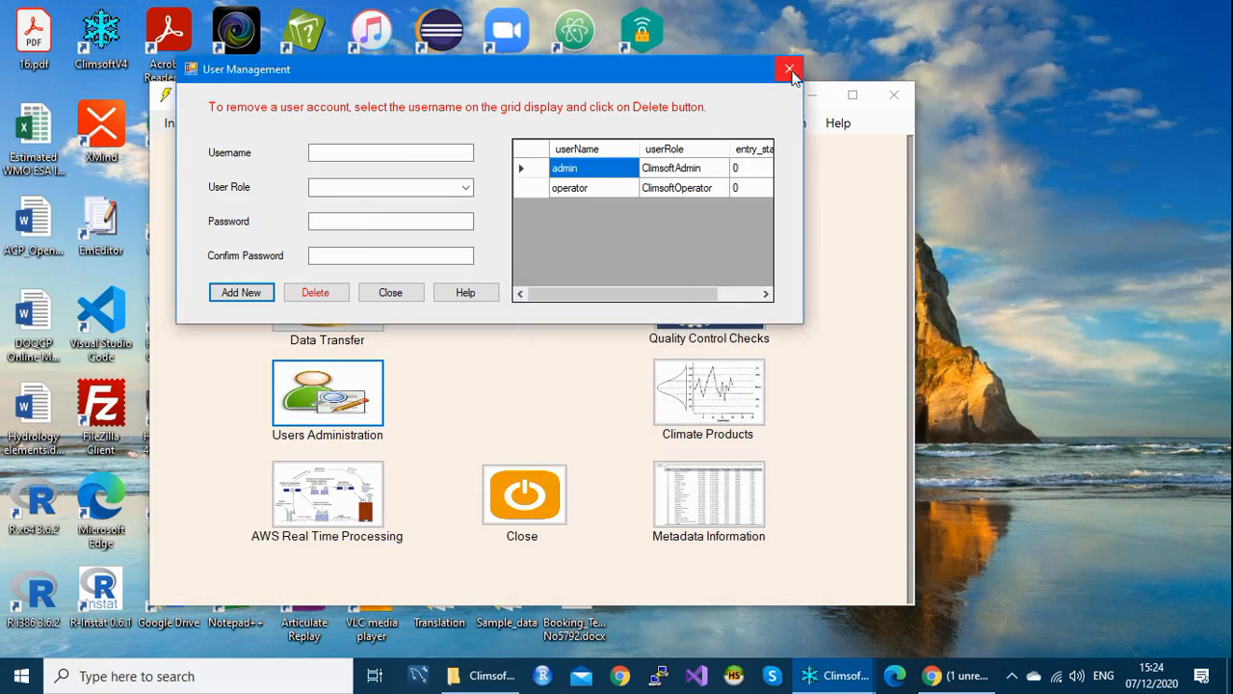
click(790, 70)
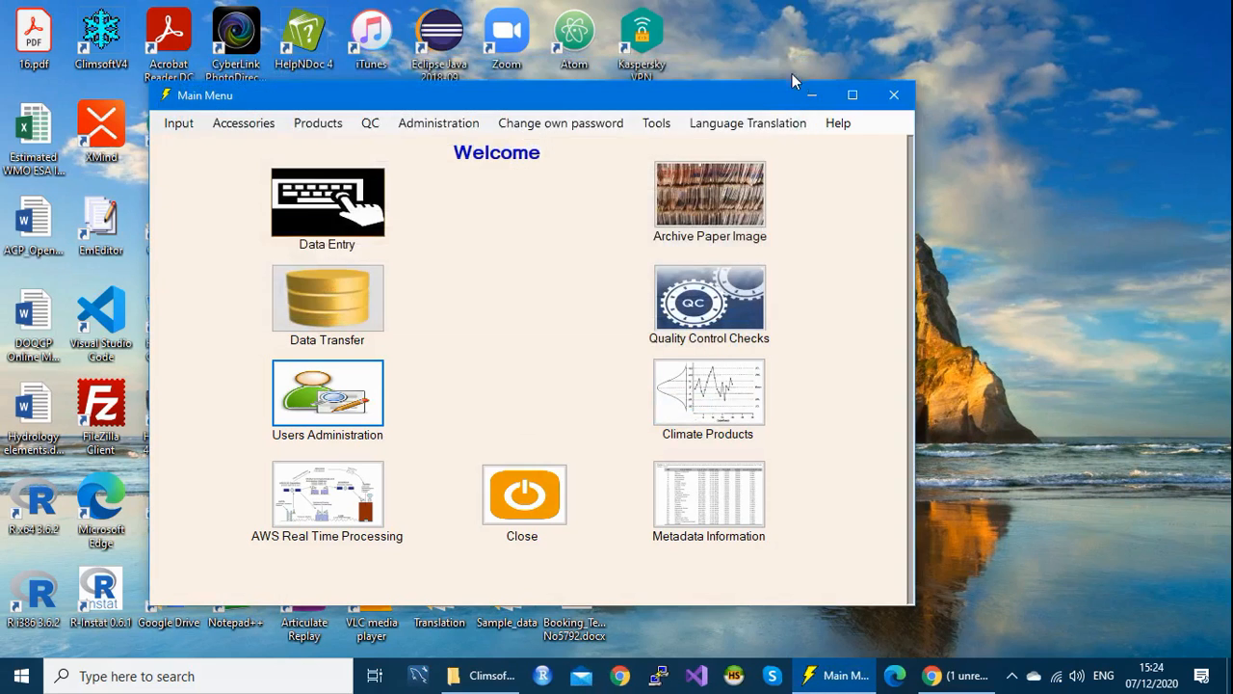
Step: Exit the main menu, relaunch Climsoft and log in as 'operator' with its password
click(892, 96)
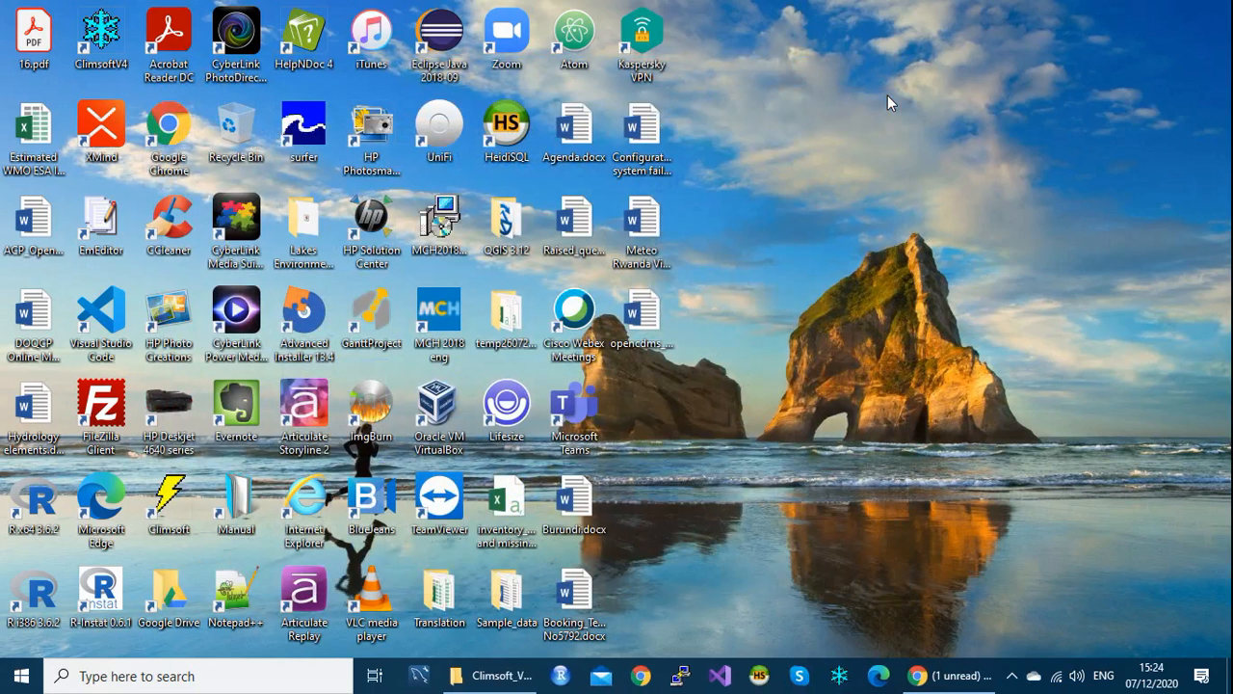
click(840, 675)
double_click(605, 262)
text(o)
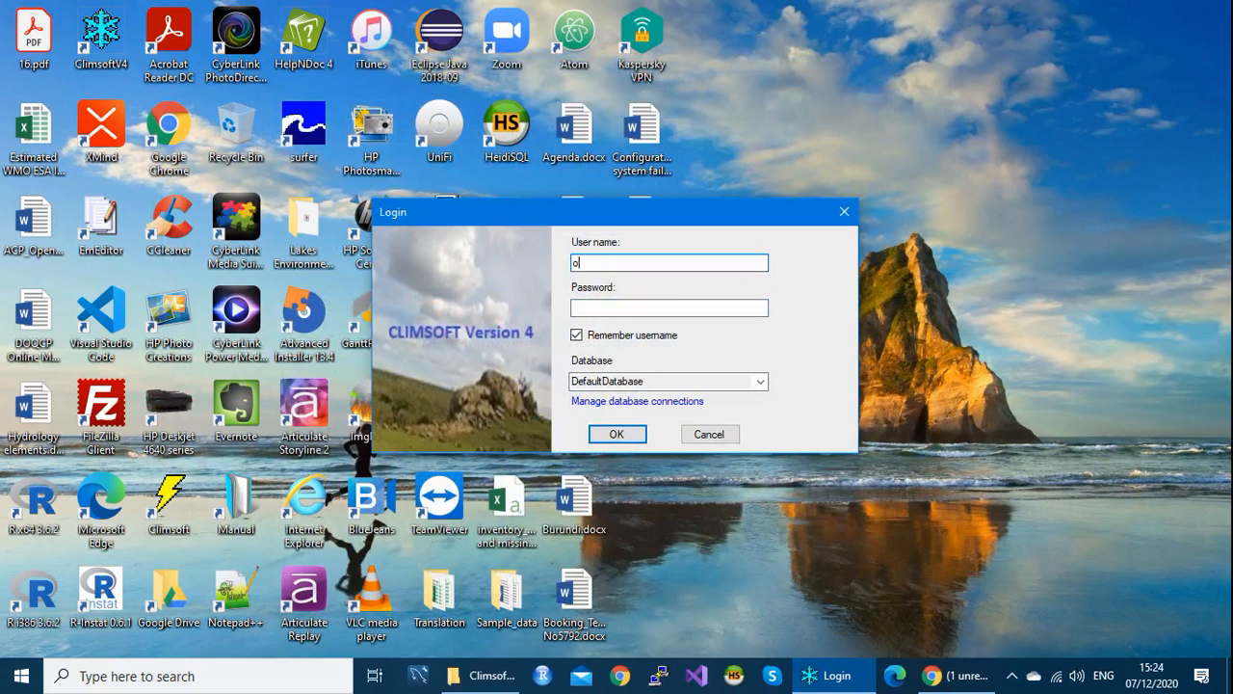
text(perator)
click(591, 306)
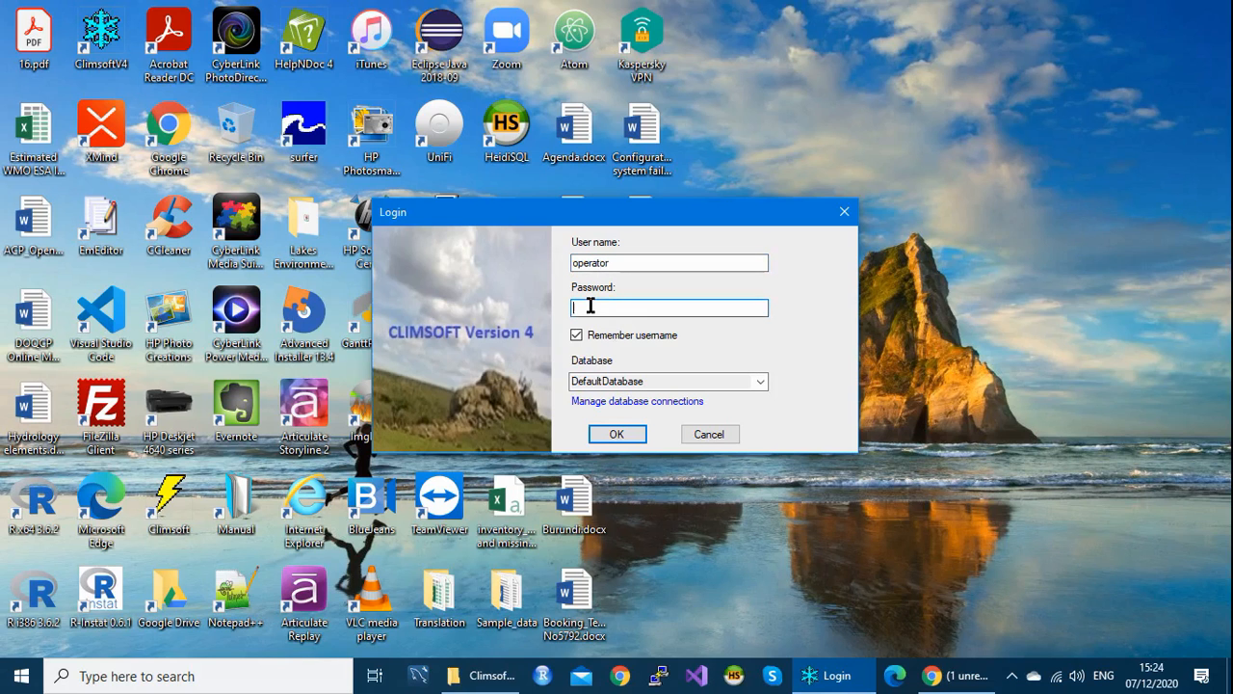
text(************)
click(617, 434)
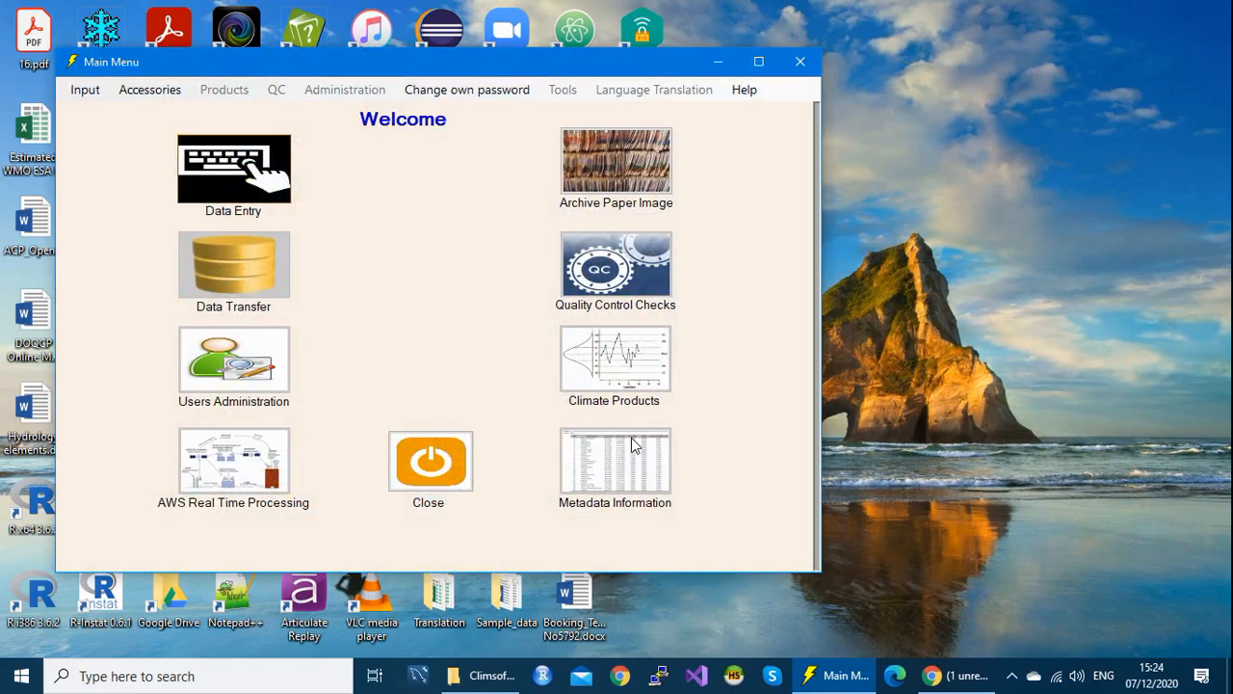
drag(443, 71, 515, 63)
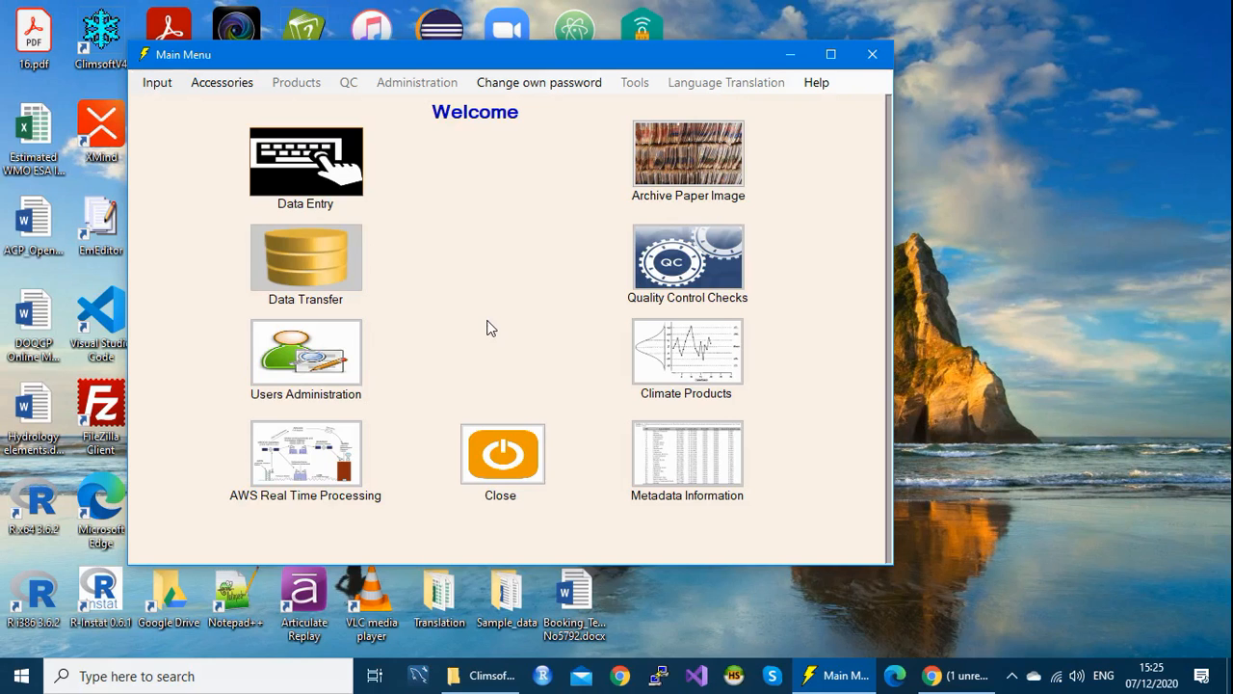
Step: Use Change own password to enter and confirm a new operator password, then close the dialog
click(525, 83)
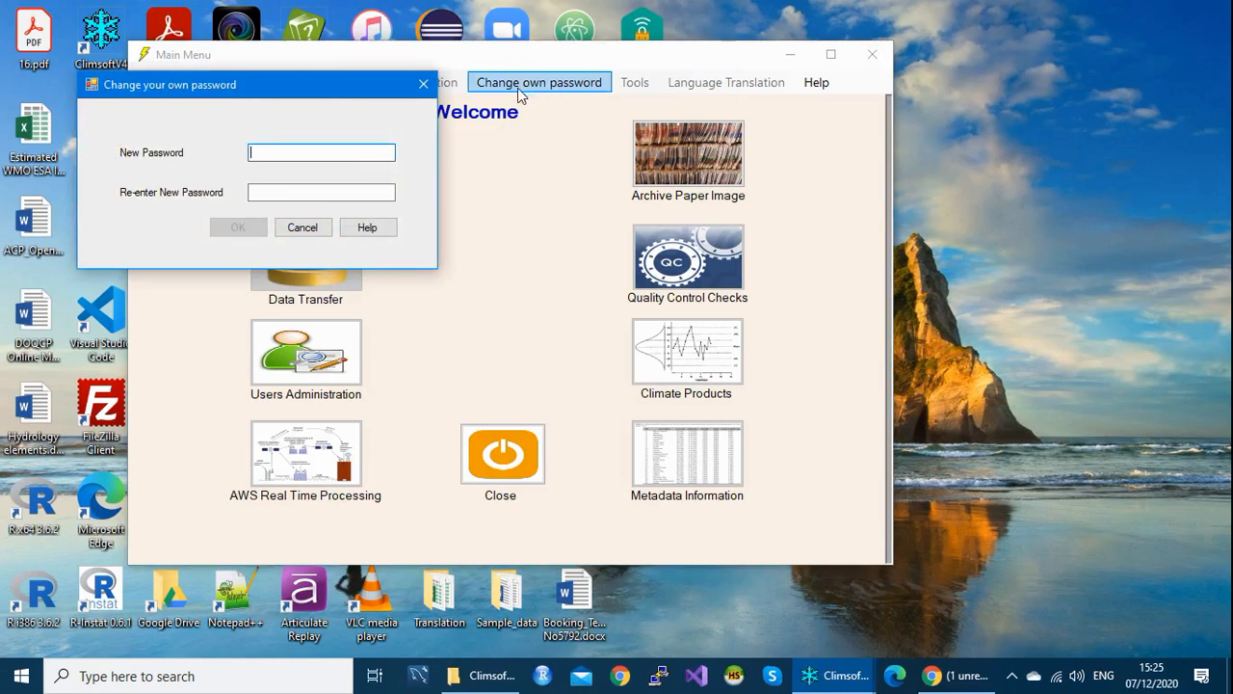
drag(321, 91, 355, 83)
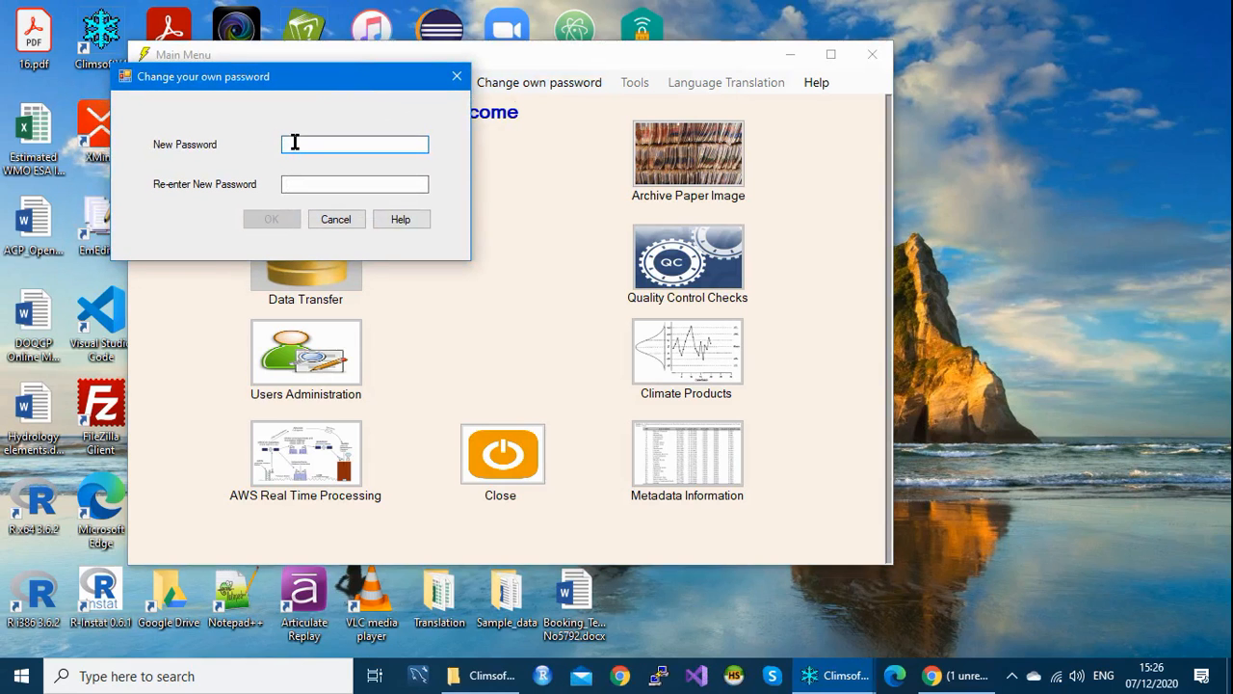
text(*************)
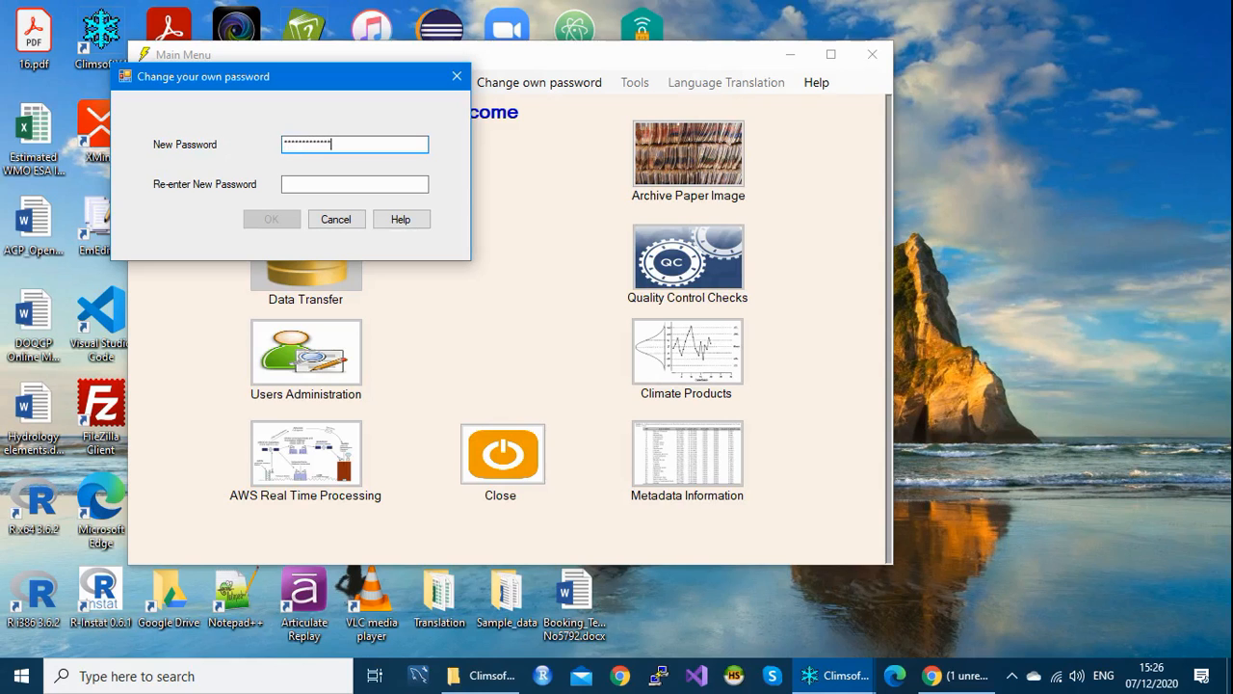
click(298, 184)
text(******)
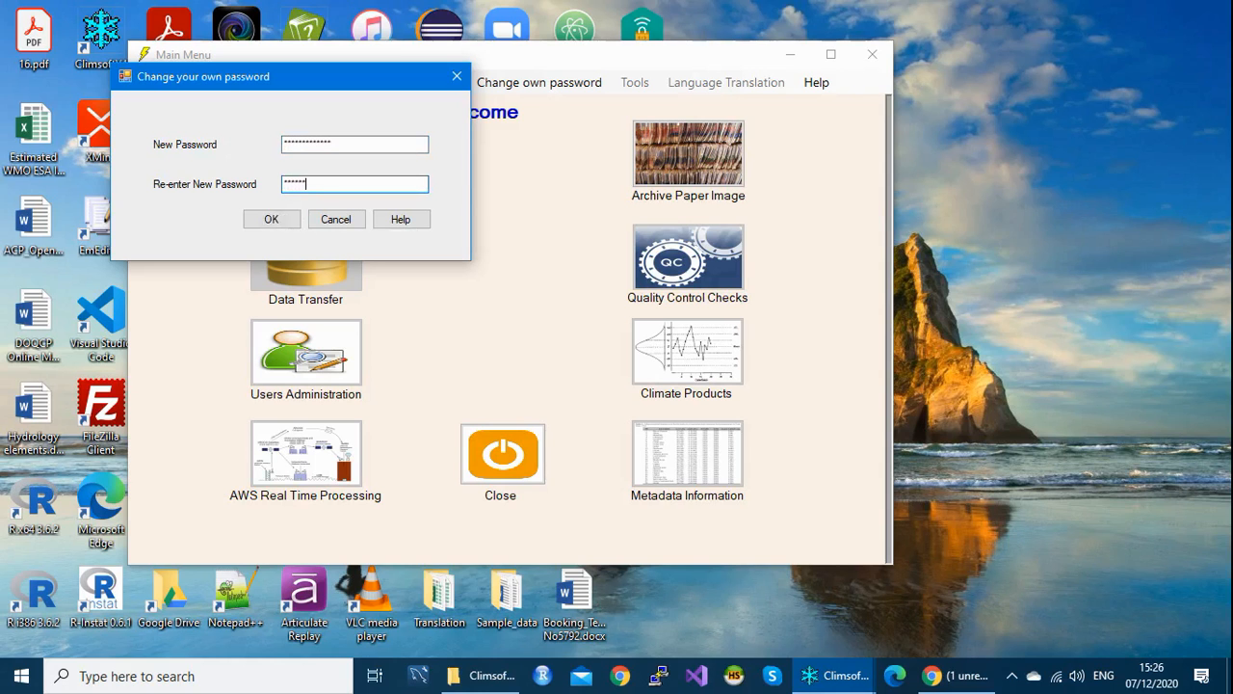
text(******)
click(274, 228)
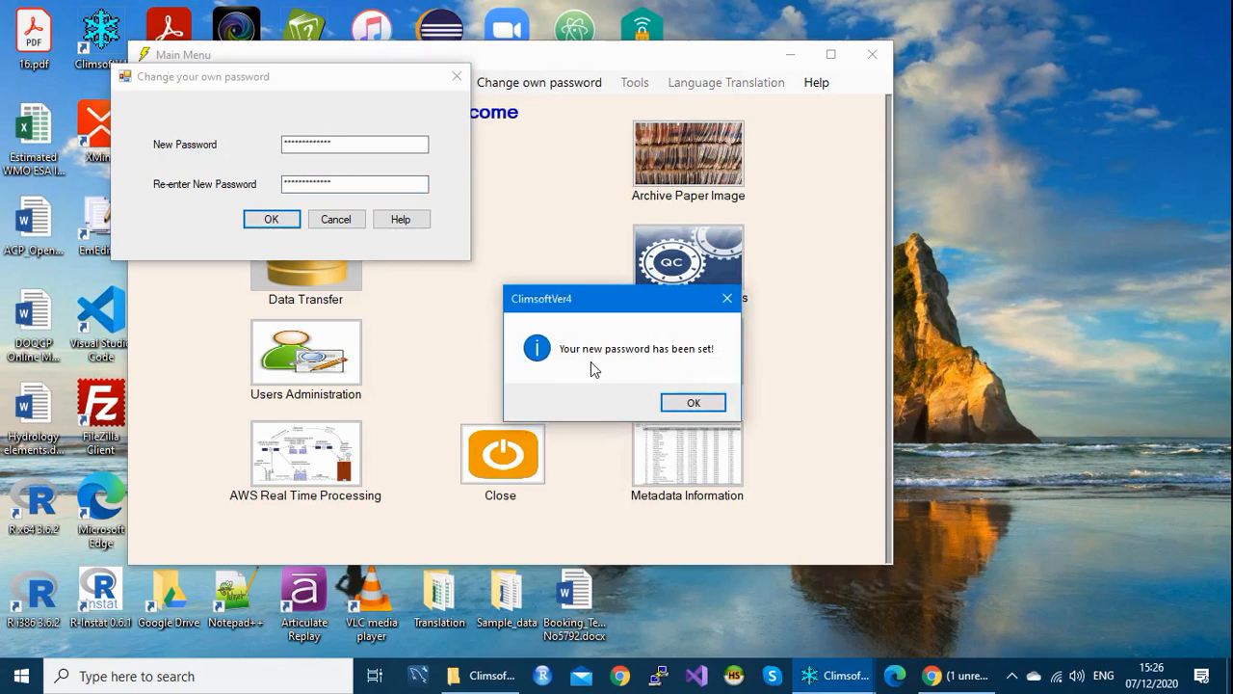
click(693, 403)
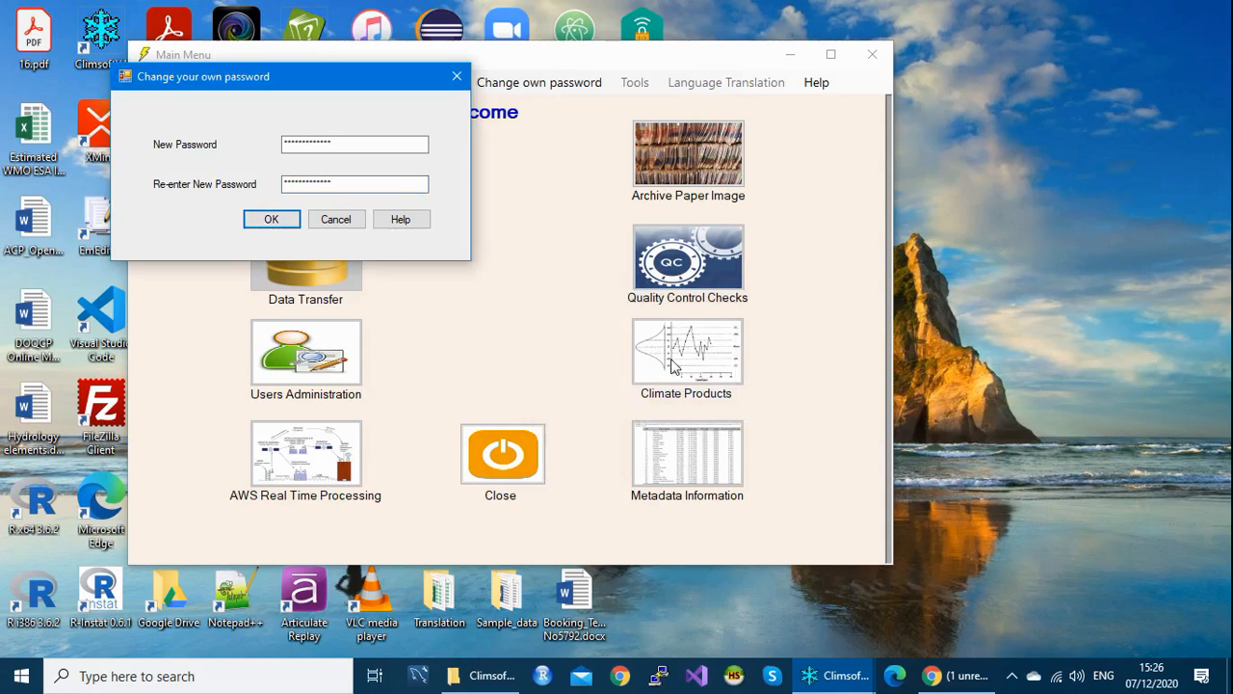
click(455, 79)
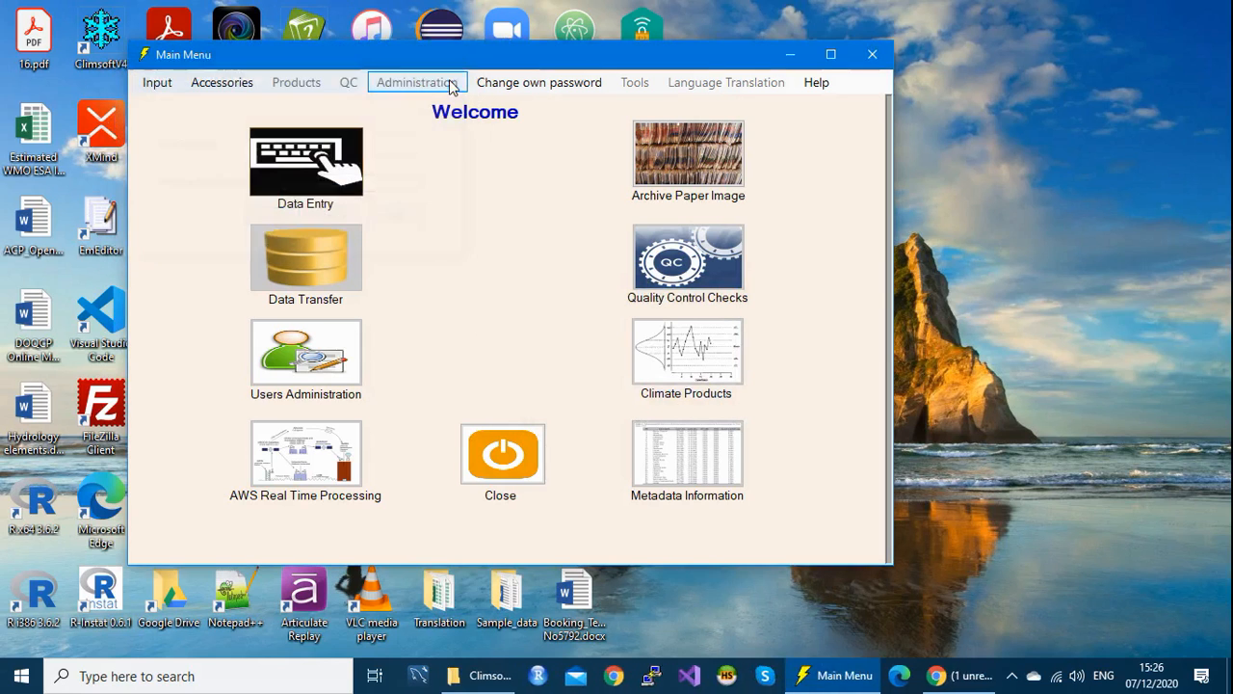
Step: Log out and try the old operator password, get Access denied, then enter the new password
click(879, 60)
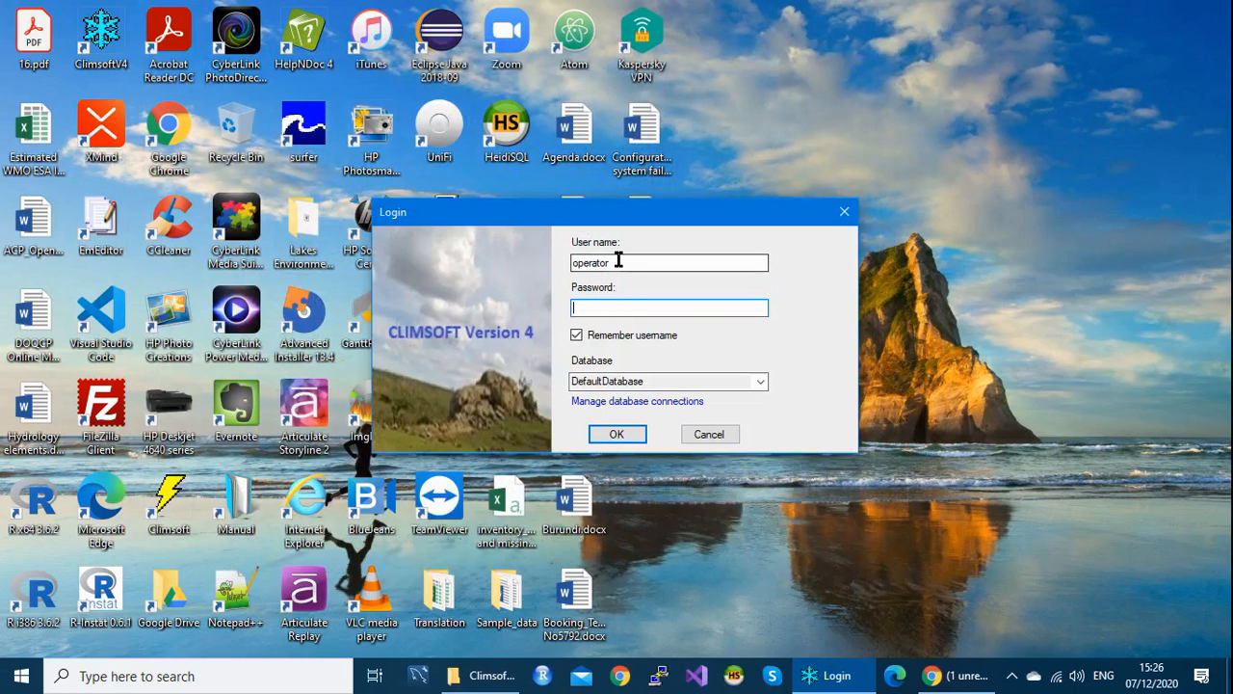
drag(616, 260, 569, 263)
click(584, 306)
text(*****)
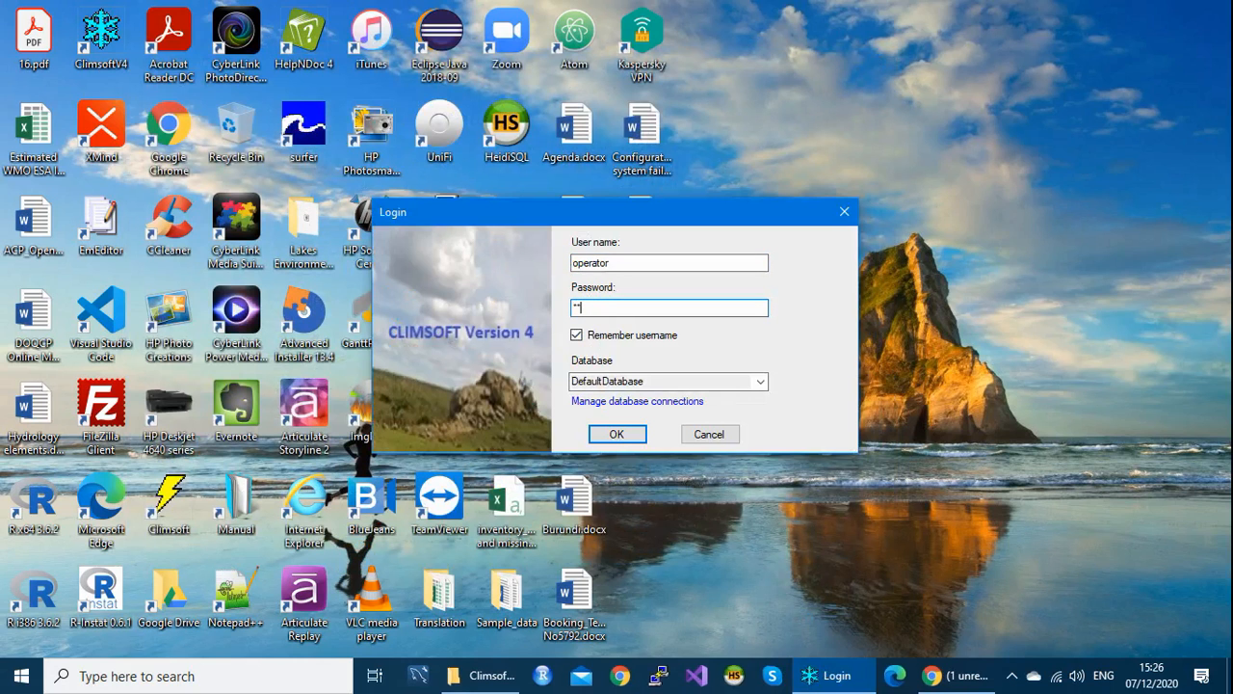
text(****)
click(617, 435)
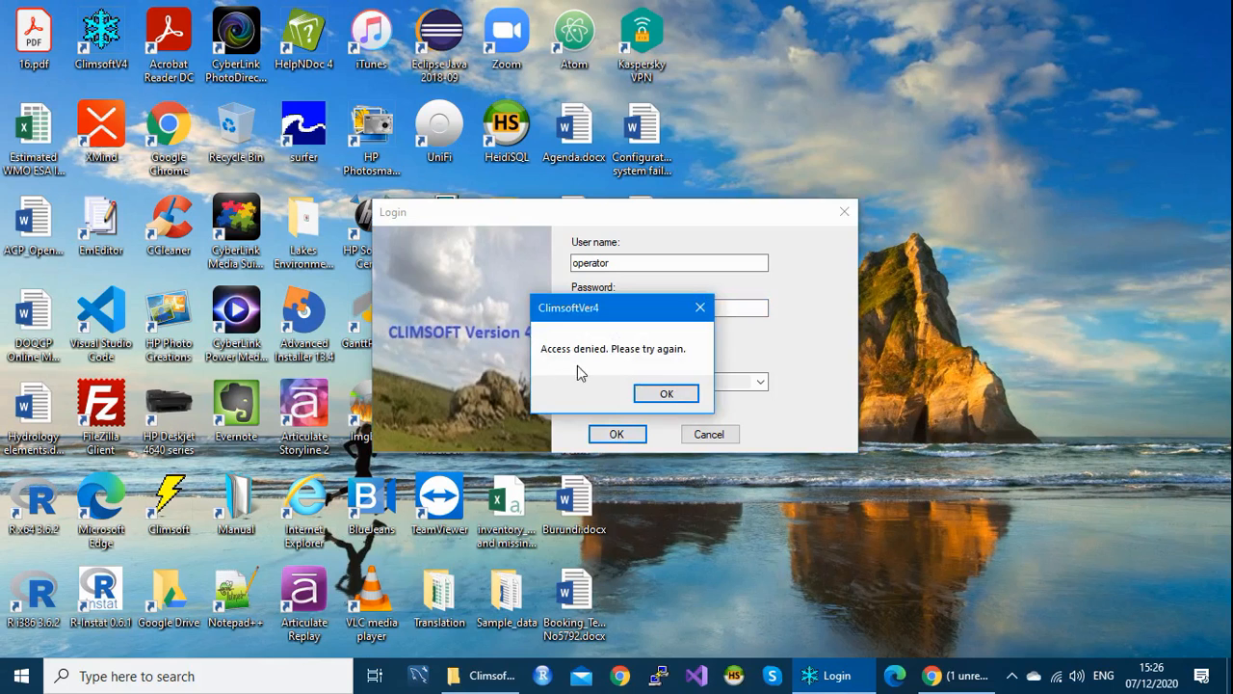
click(702, 306)
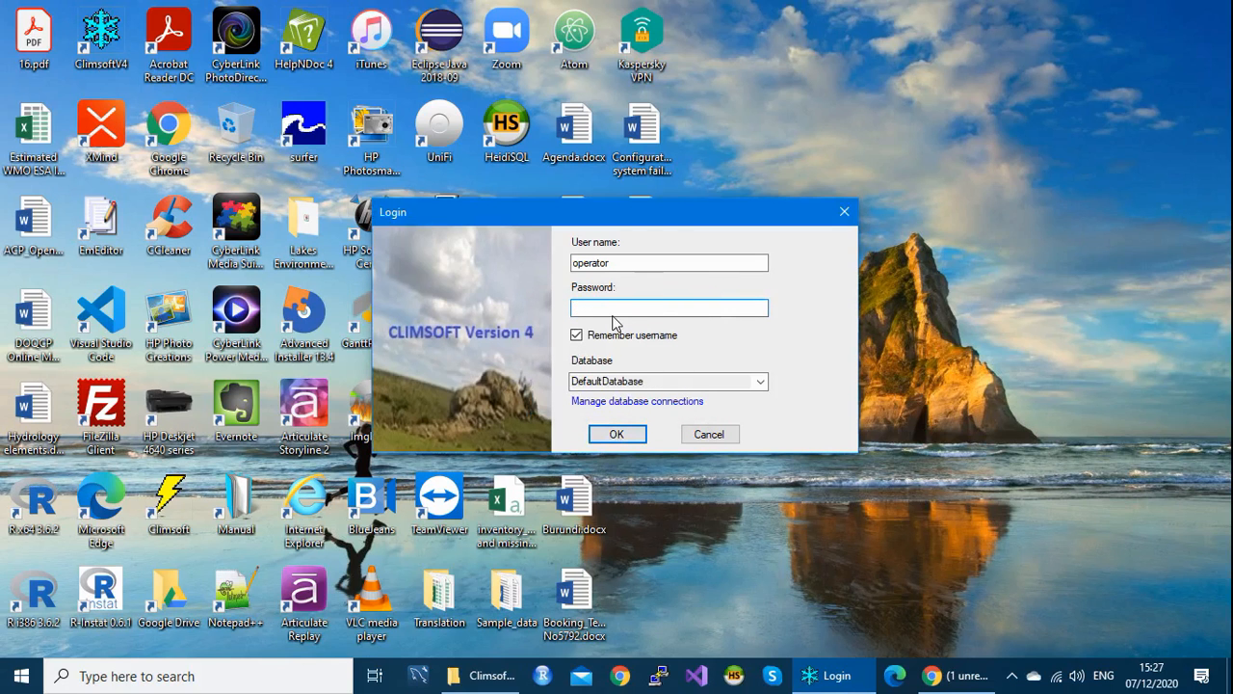
text(*************)
Step: Log in as operator with the new password, then close the main menu to log out
click(618, 435)
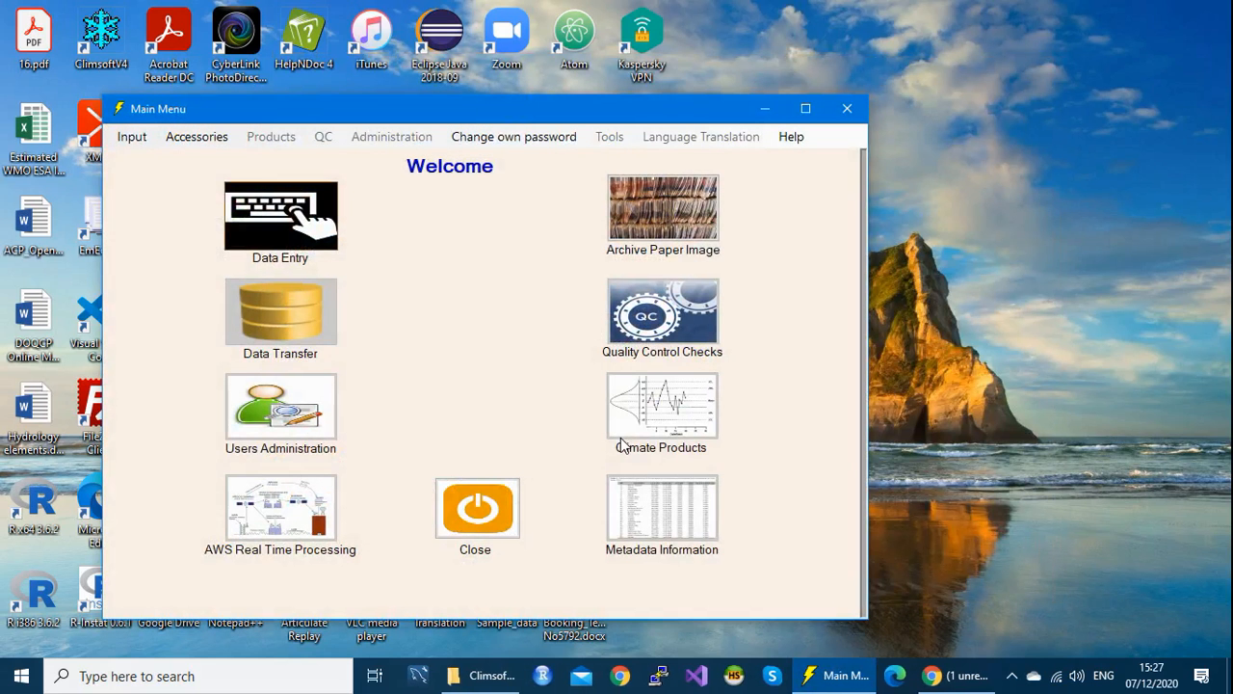
drag(498, 110, 511, 90)
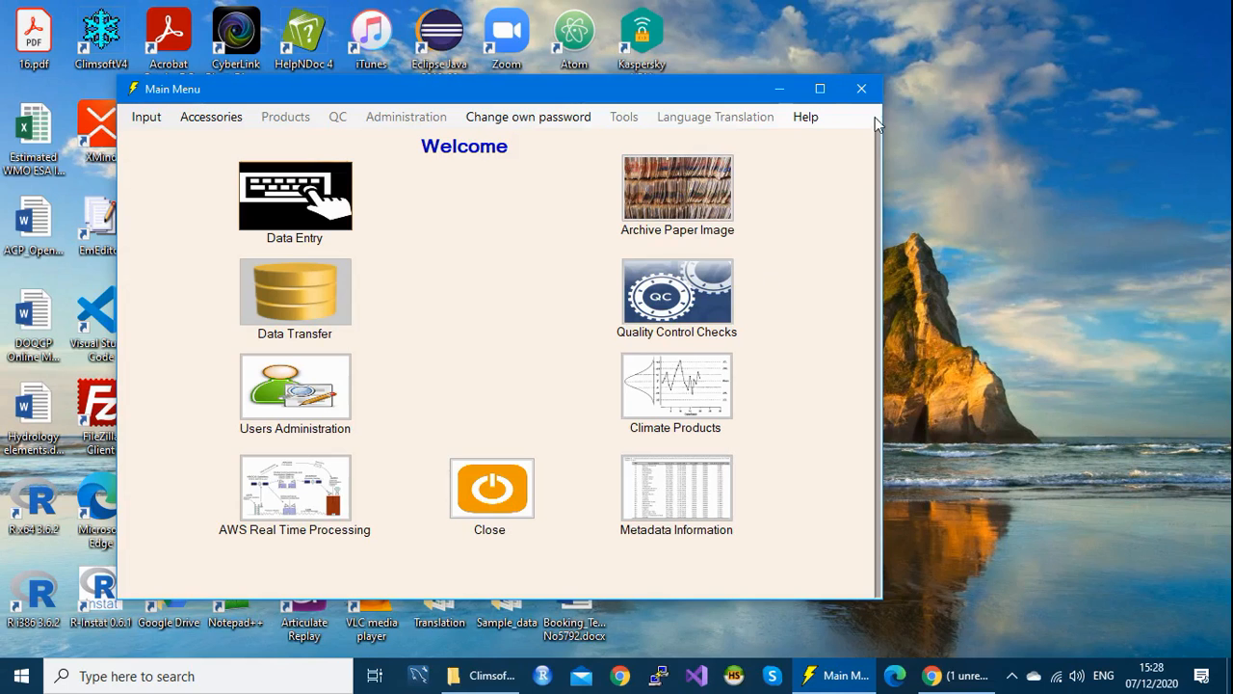
click(861, 87)
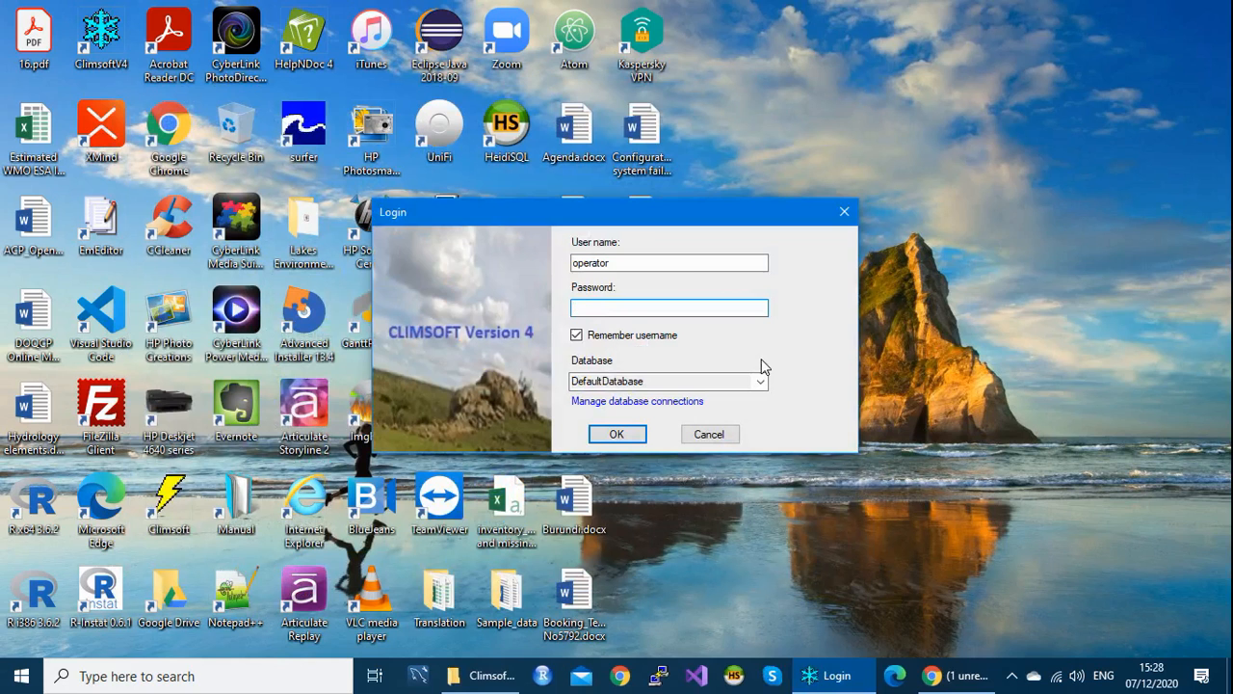
Step: Replace the user name with 'admin', enter the admin password and log in
drag(627, 259, 561, 255)
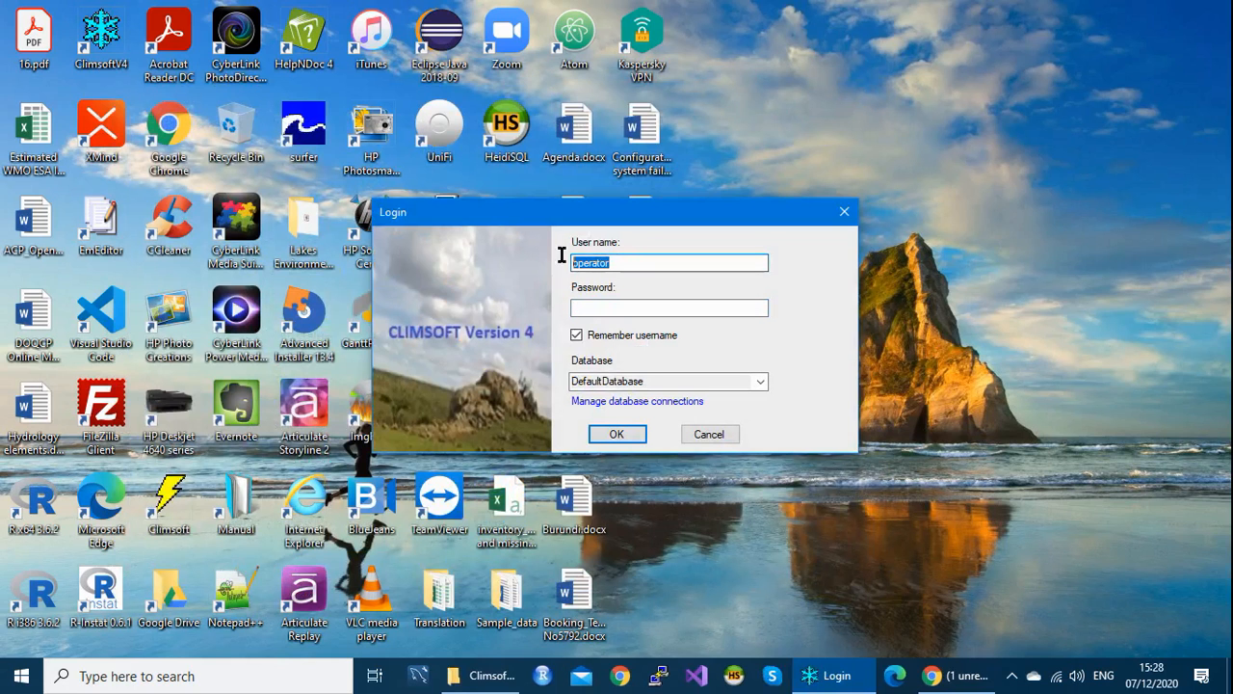
text(admin)
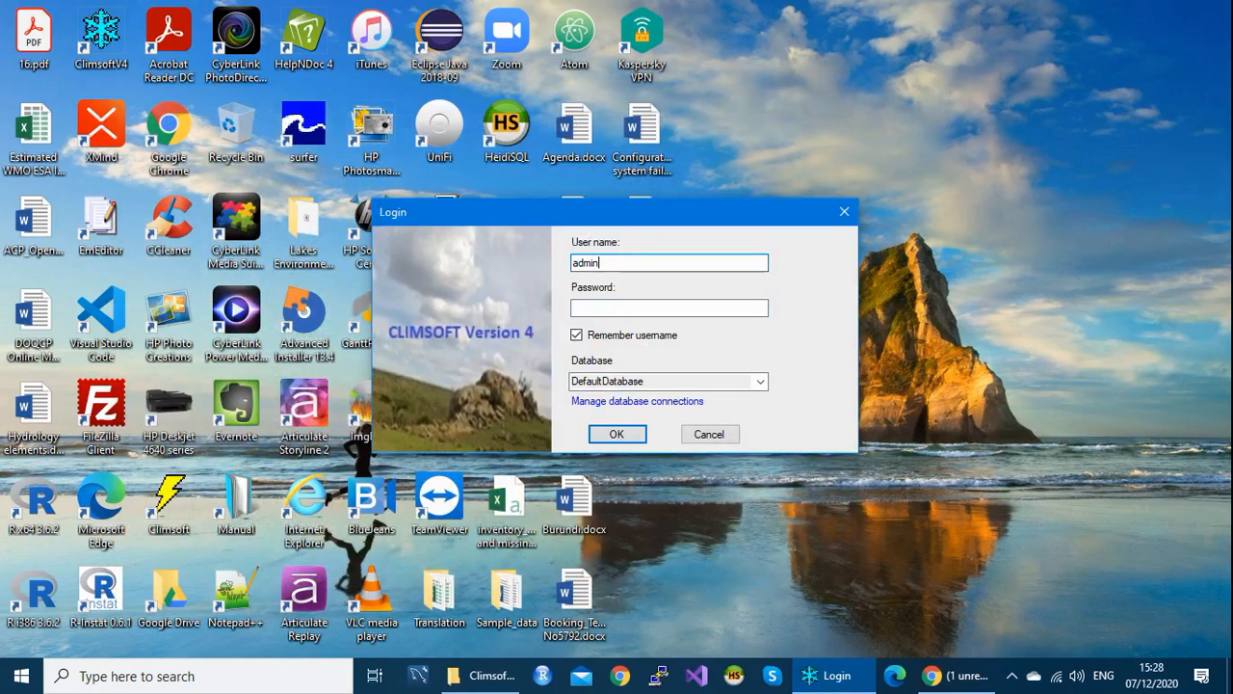
click(645, 309)
text(******)
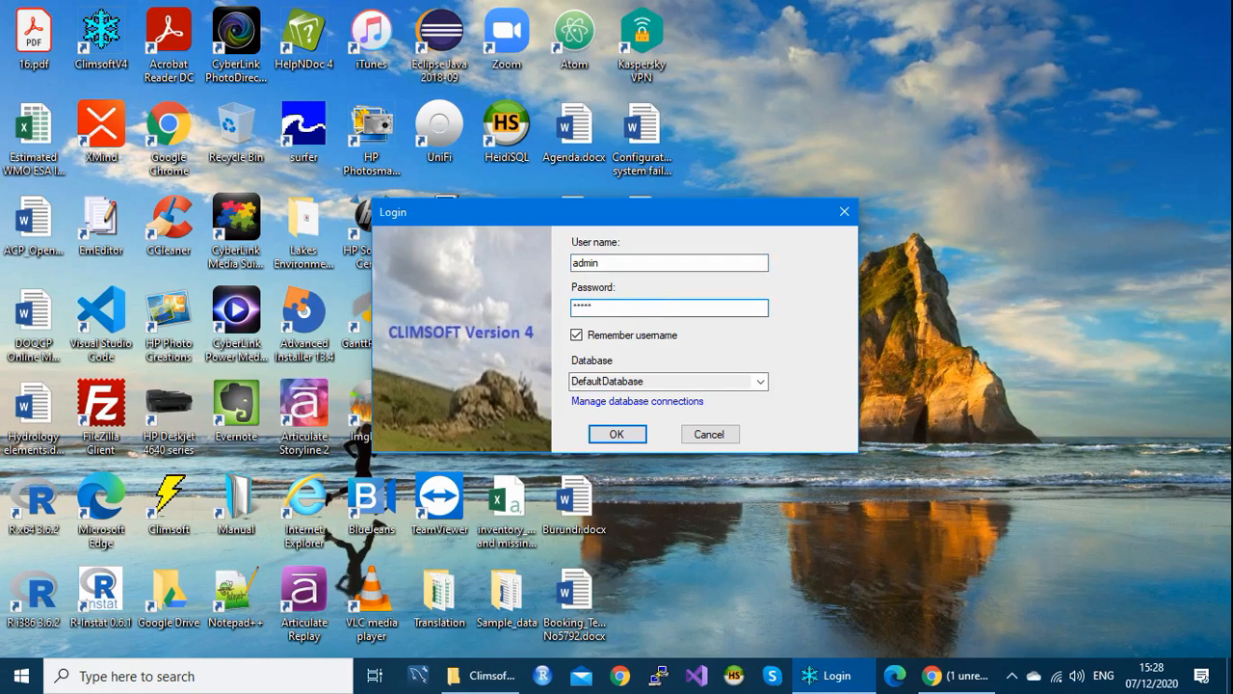
text(***)
click(616, 435)
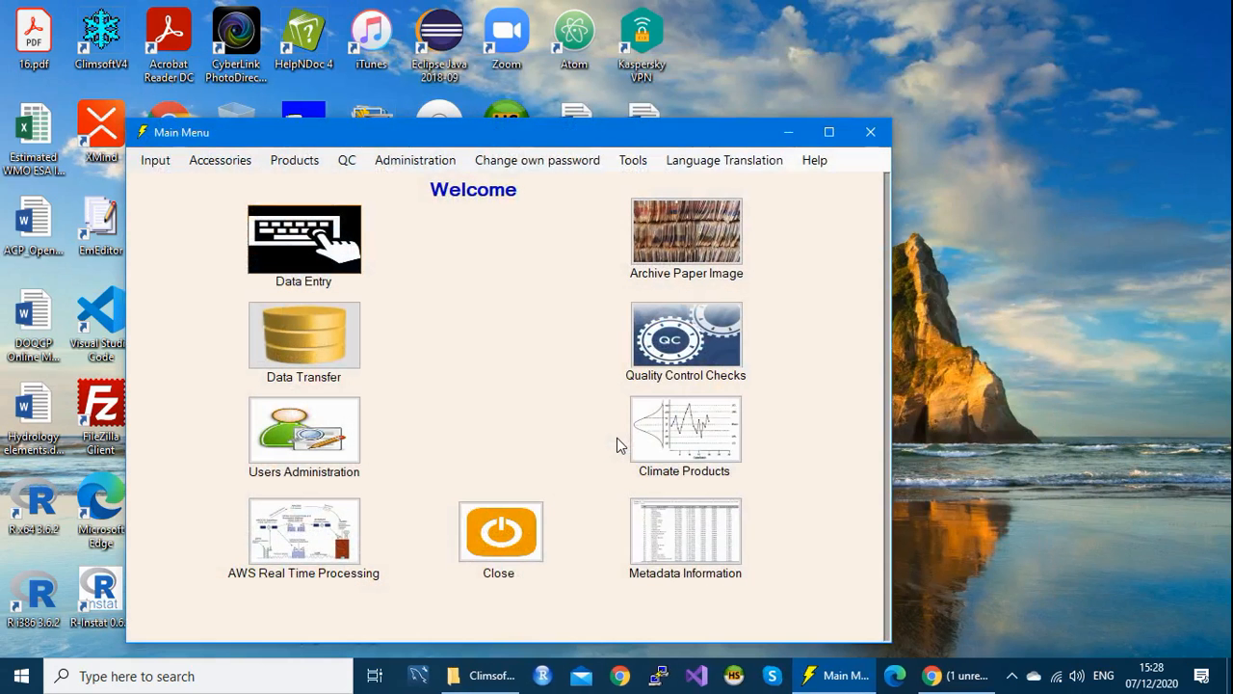
Step: Choose Administration > Change Password from the main menu
drag(549, 142, 564, 113)
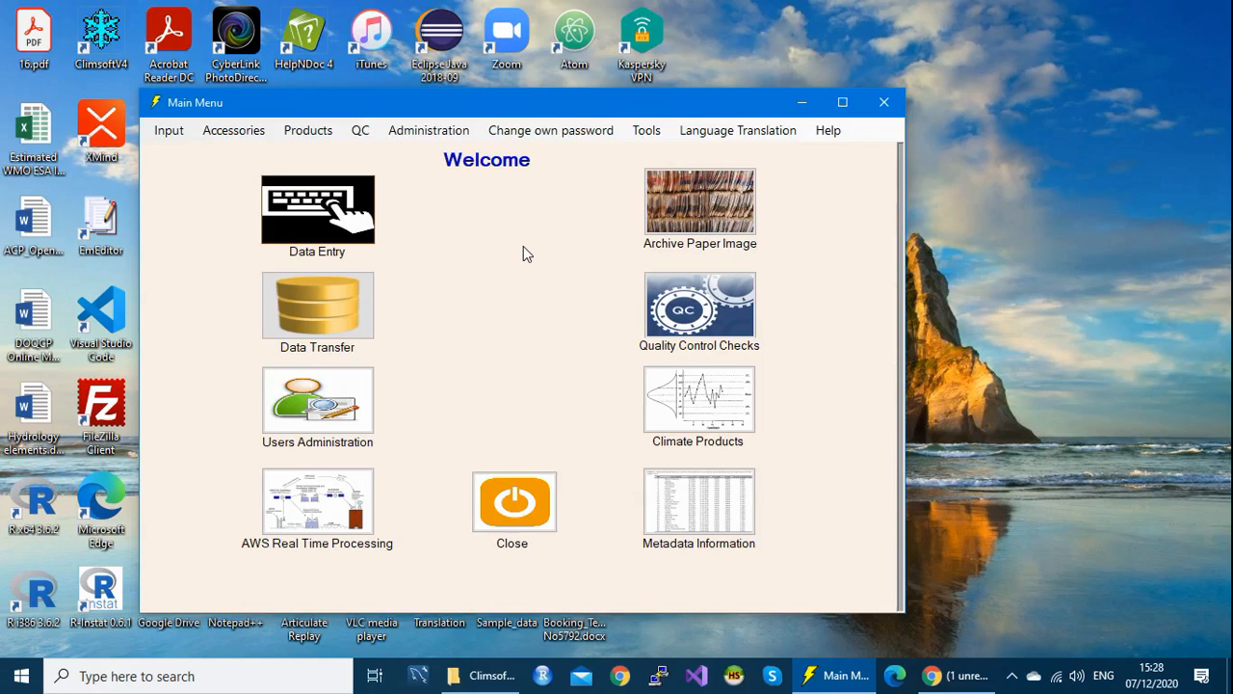
click(431, 135)
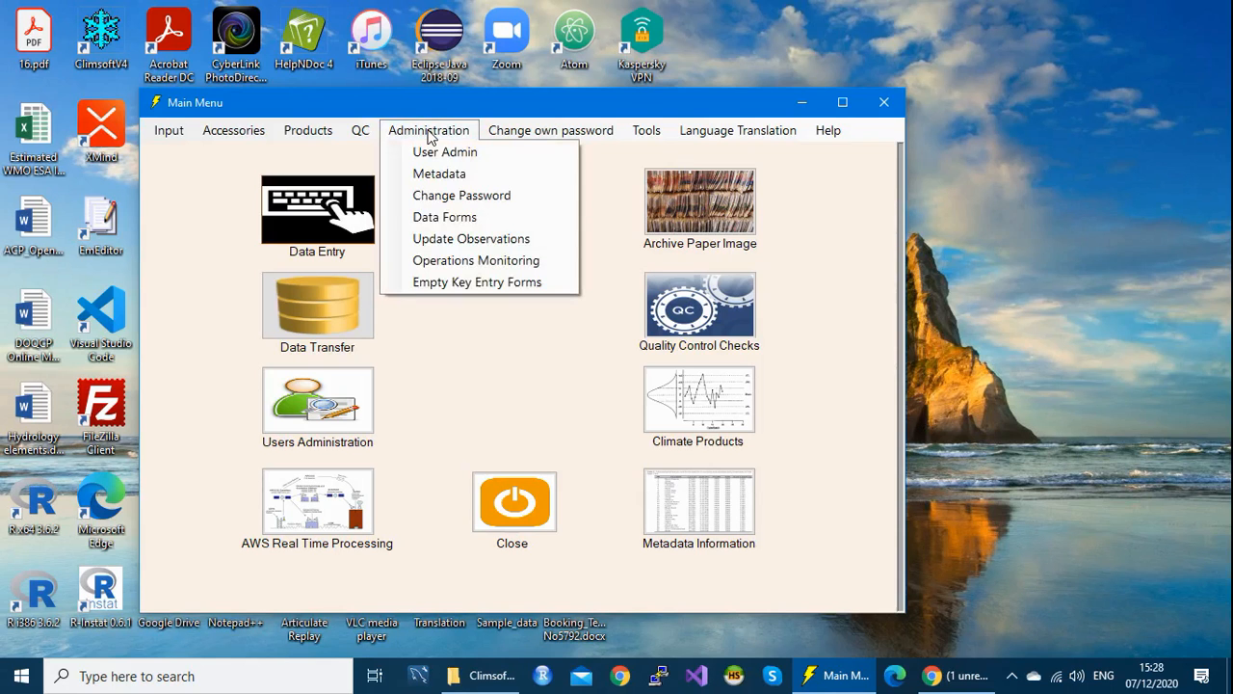
click(465, 197)
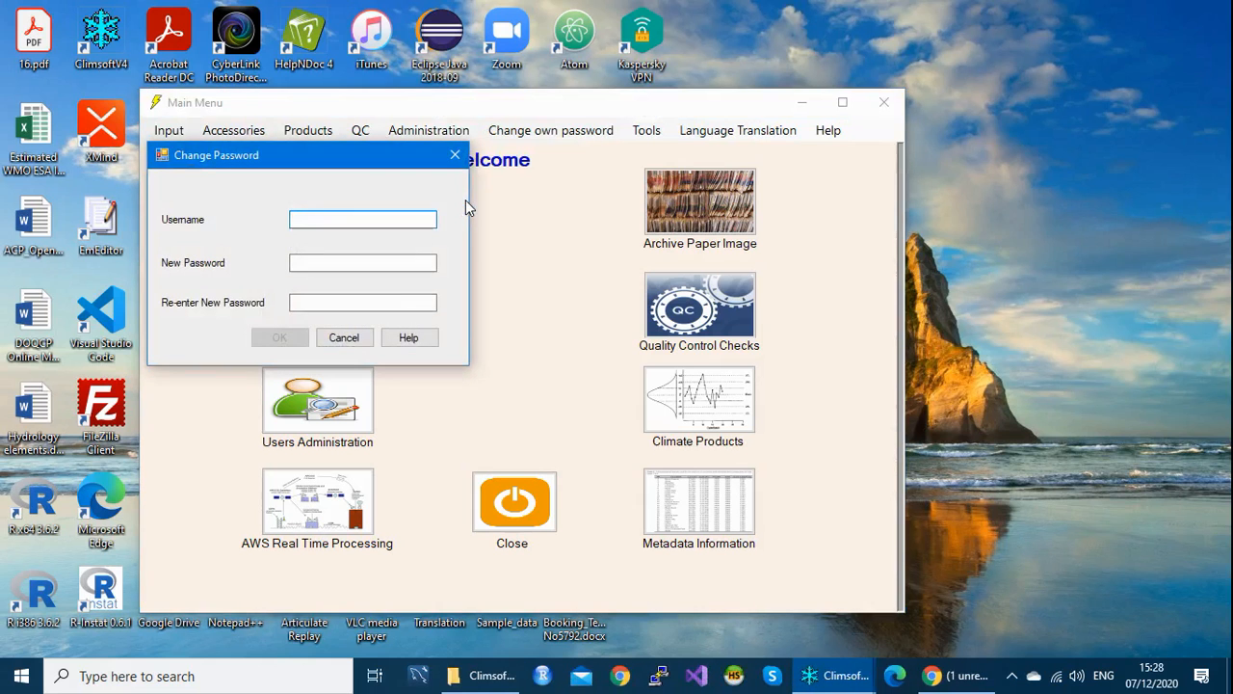
Step: Enter user 'operator' and type the new password in both fields, correcting typos
drag(366, 164, 447, 126)
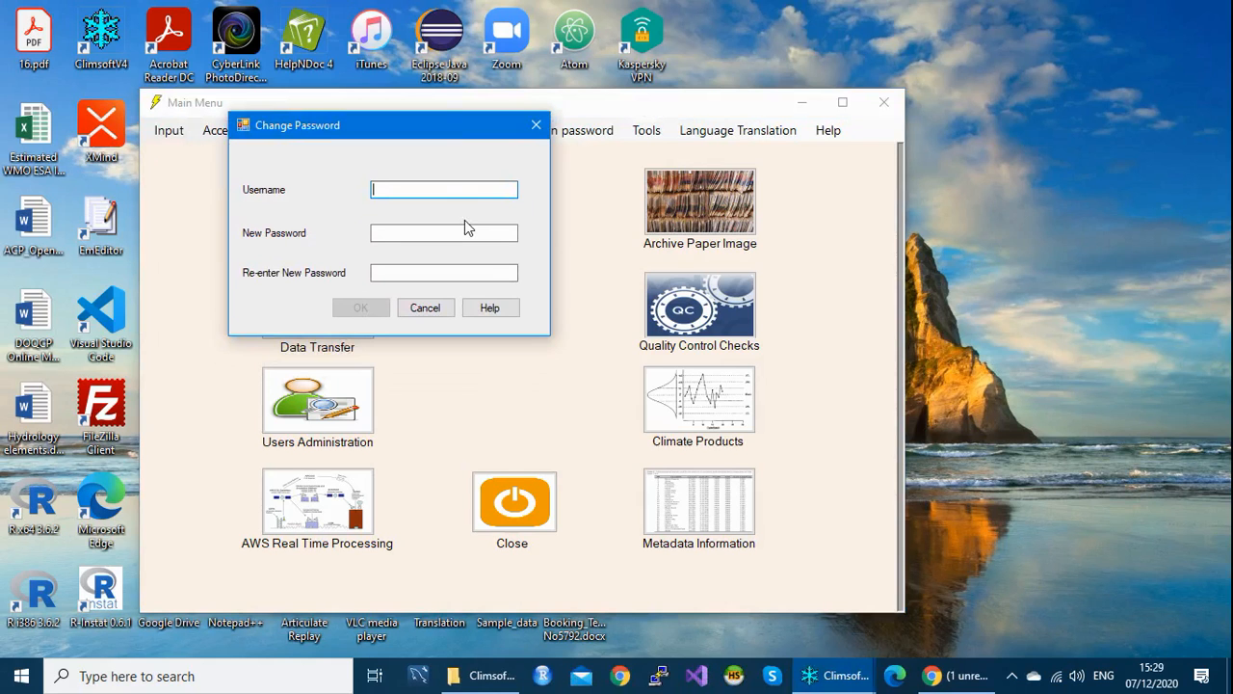
text(operator)
click(394, 232)
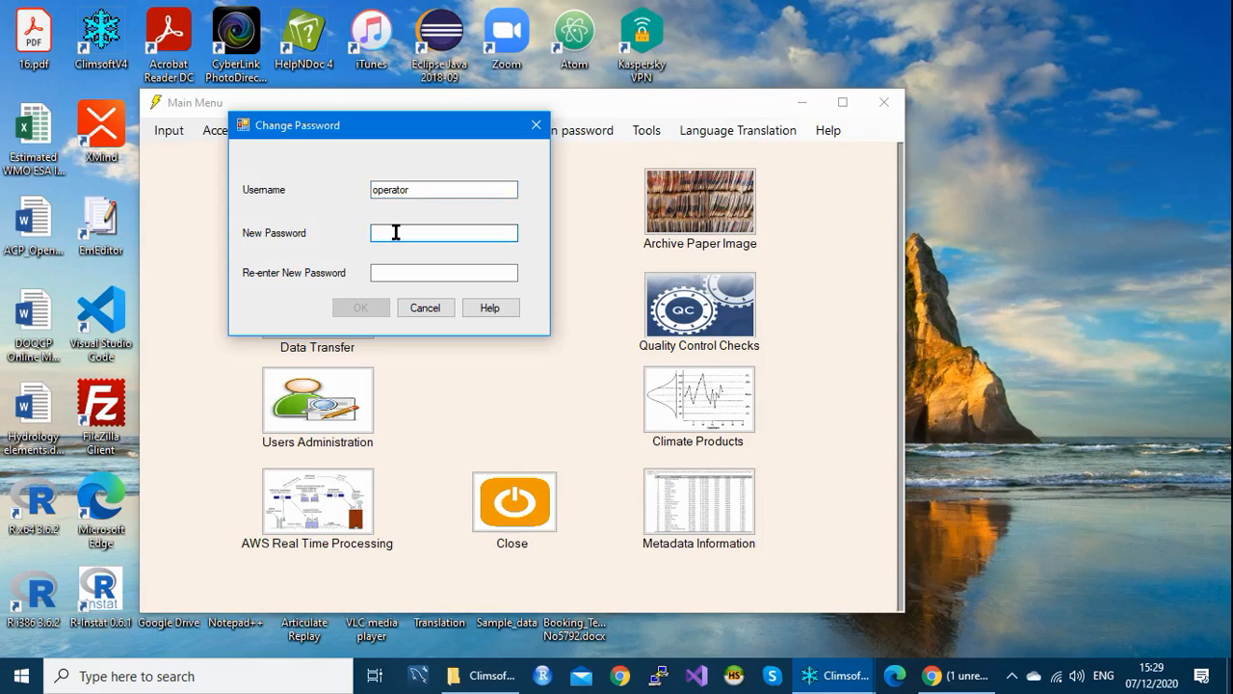
text(***)
key(BackSpace)
key(BackSpace)
text(********)
click(390, 273)
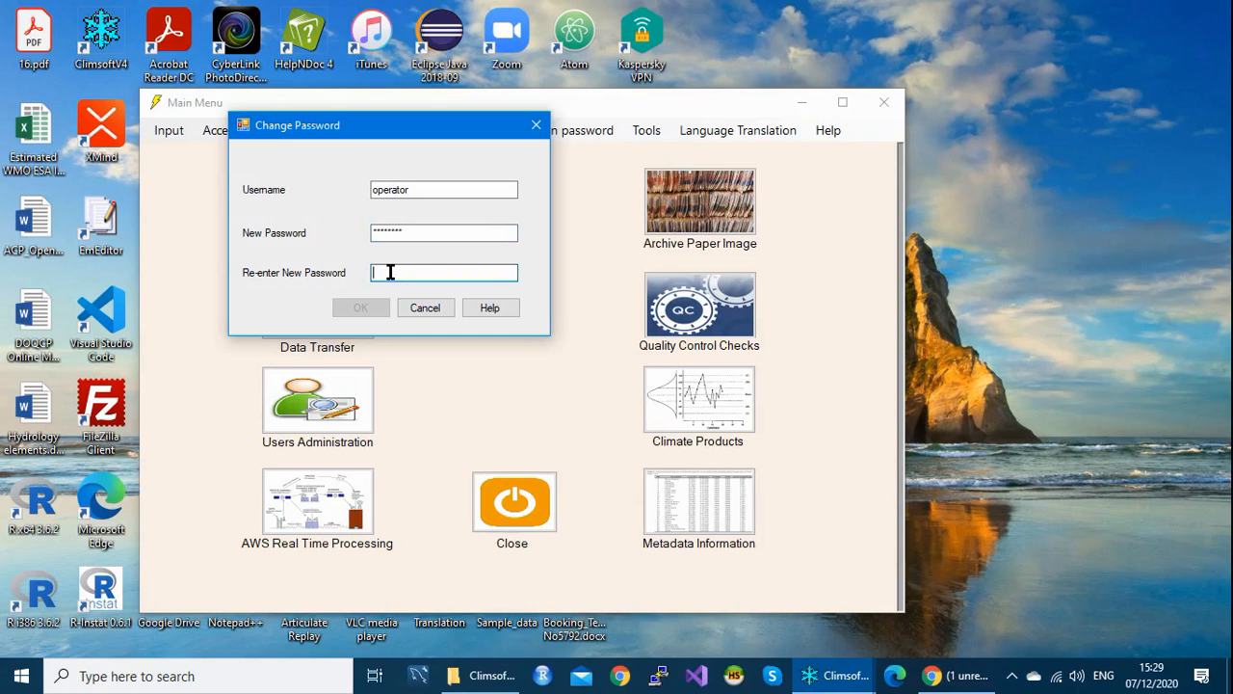
text(****)
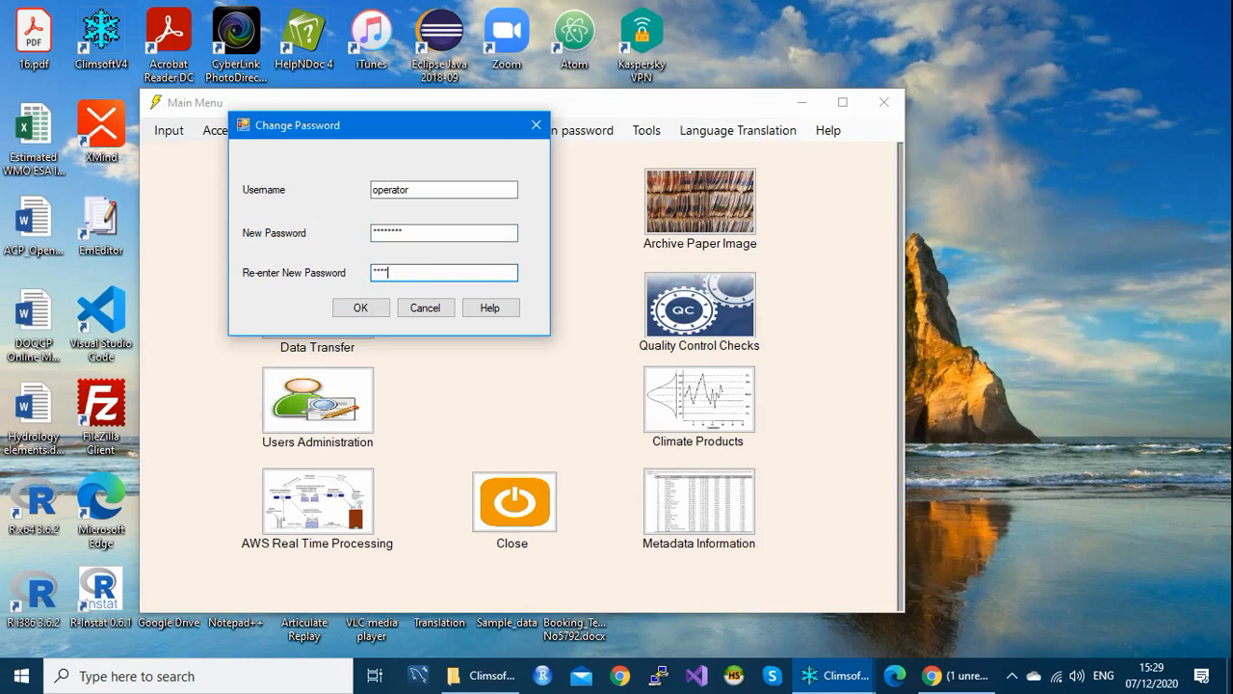
key(BackSpace)
key(BackSpace)
key(BackSpace)
key(BackSpace)
text(********)
Step: Submit the password change, acknowledge the confirmation, and close the window
click(361, 309)
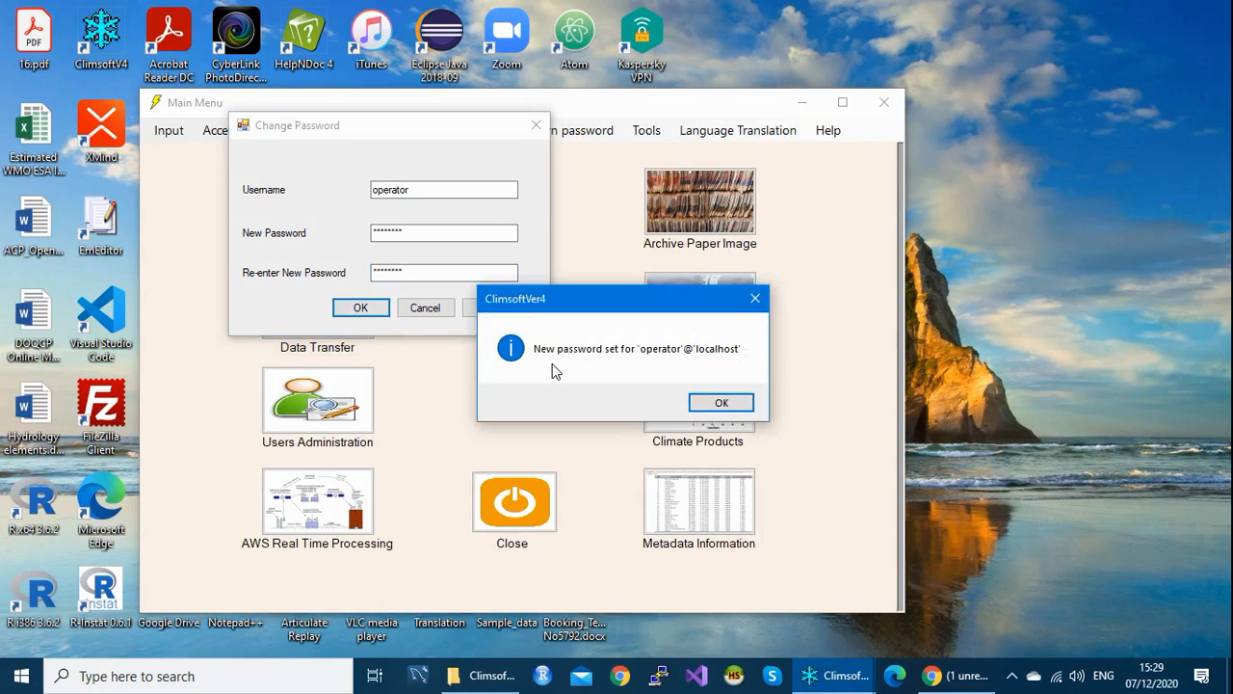
click(722, 406)
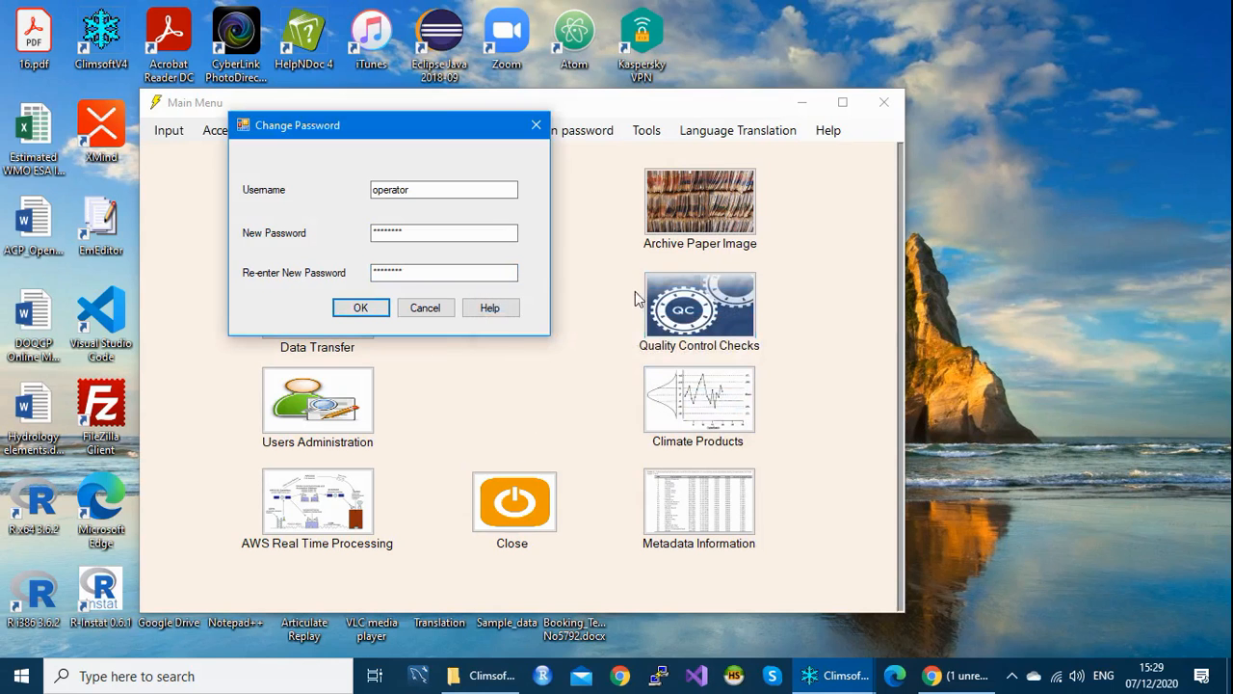
click(537, 125)
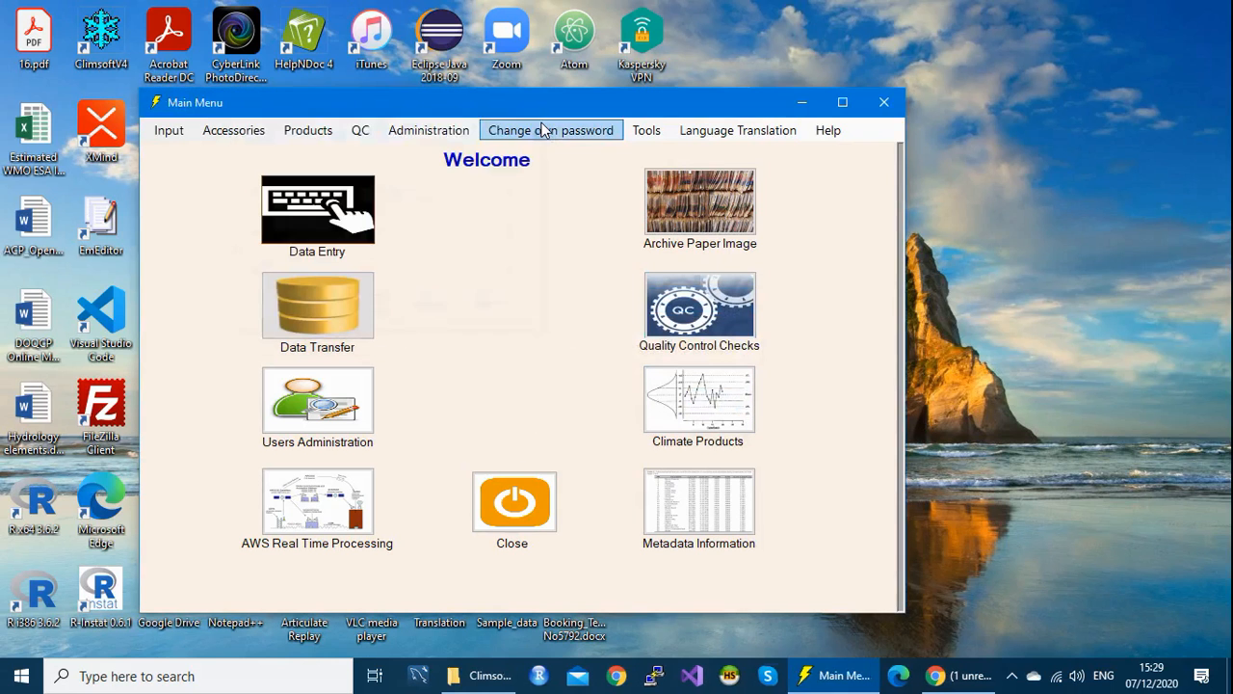
Step: Log out, then sign in as 'operator' using the admin-reset password
click(883, 102)
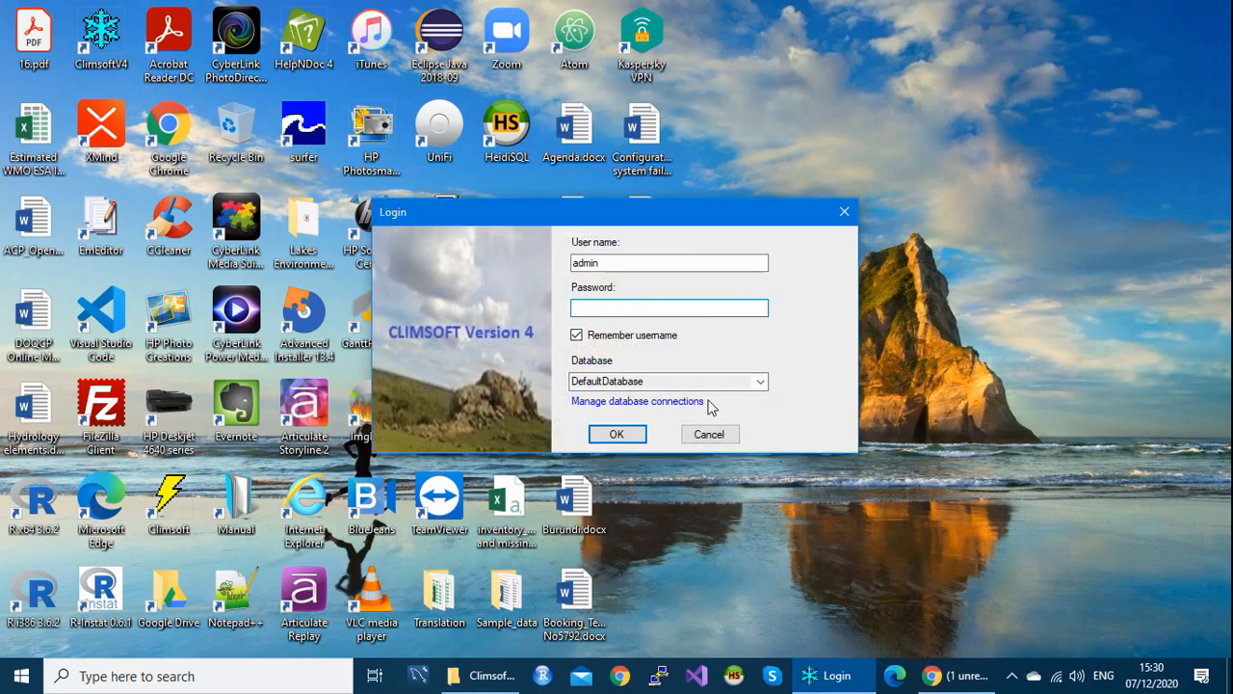
drag(611, 261, 565, 261)
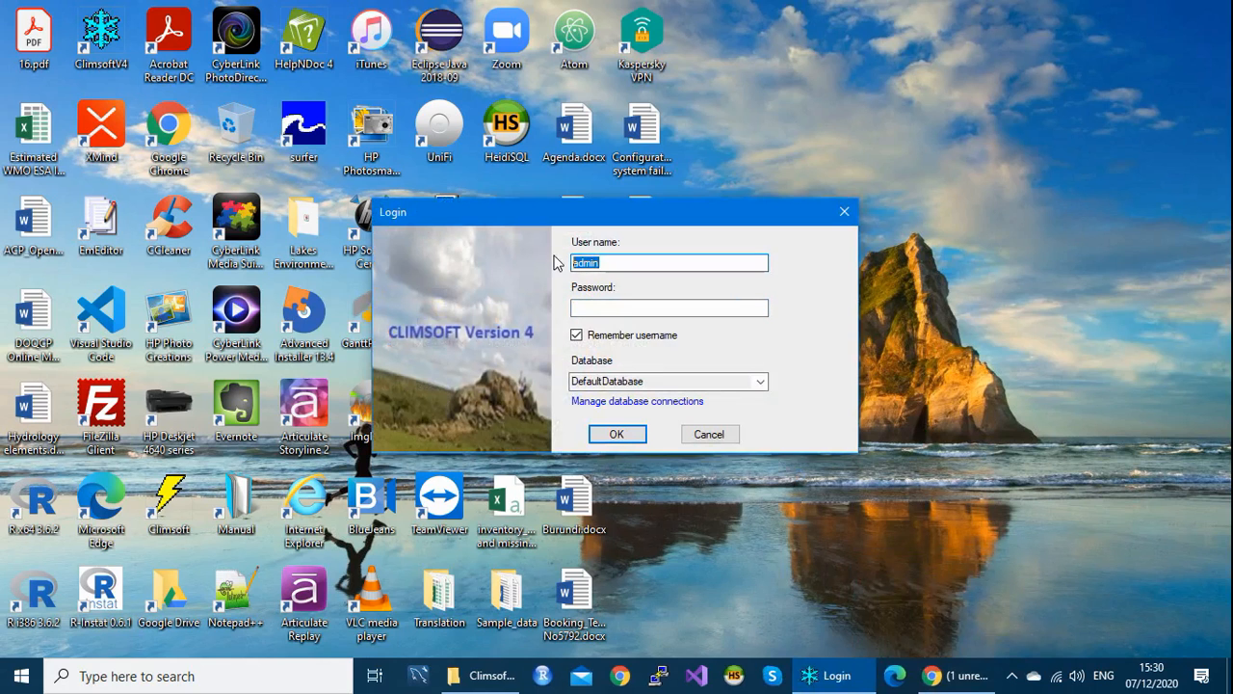
text(admi)
key(BackSpace)
key(BackSpace)
key(BackSpace)
key(BackSpace)
text(operator)
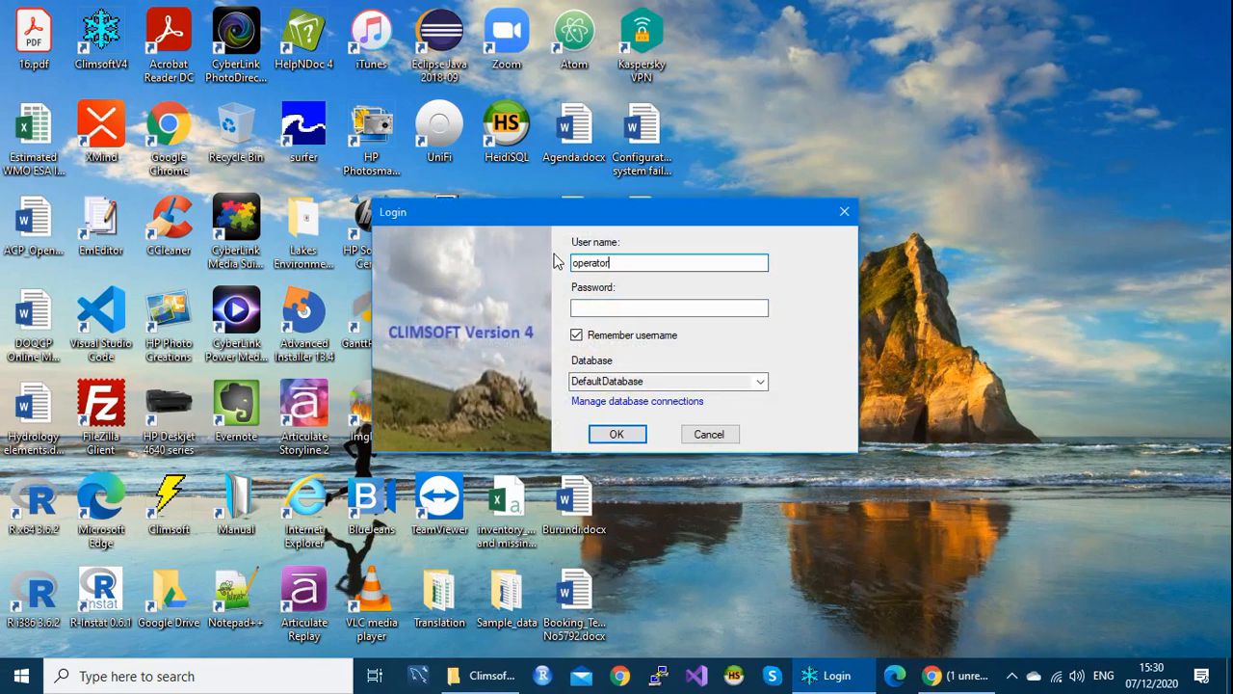
click(593, 308)
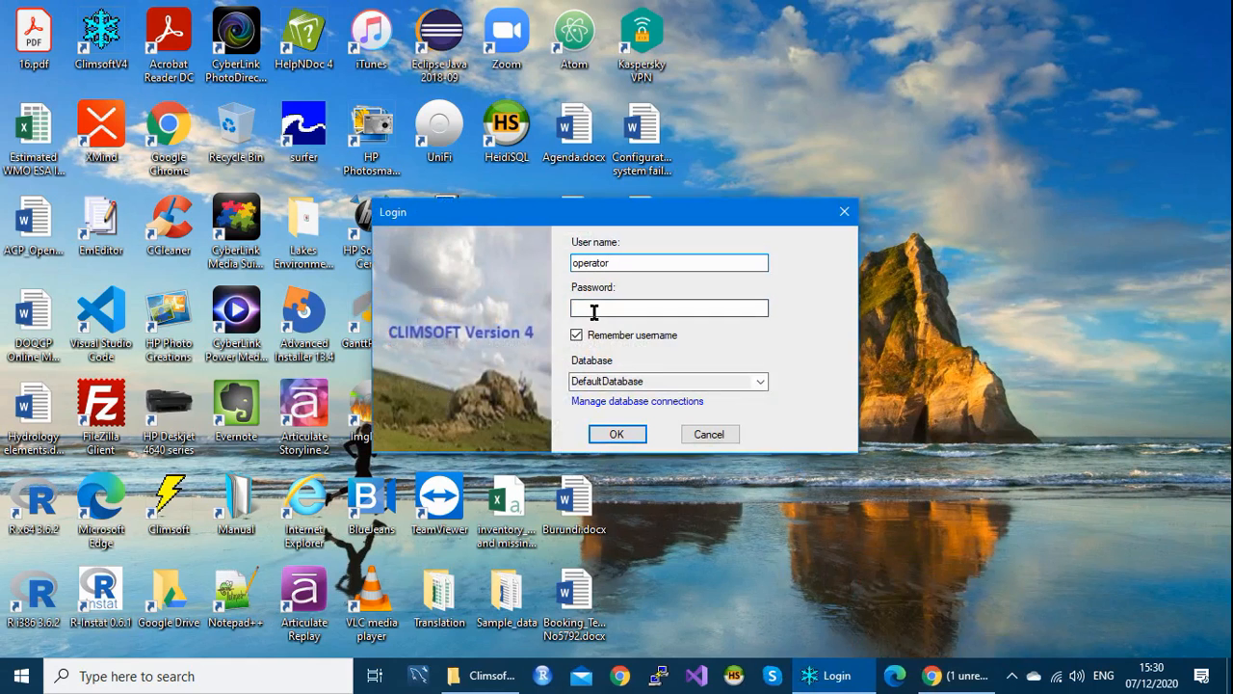
text(********)
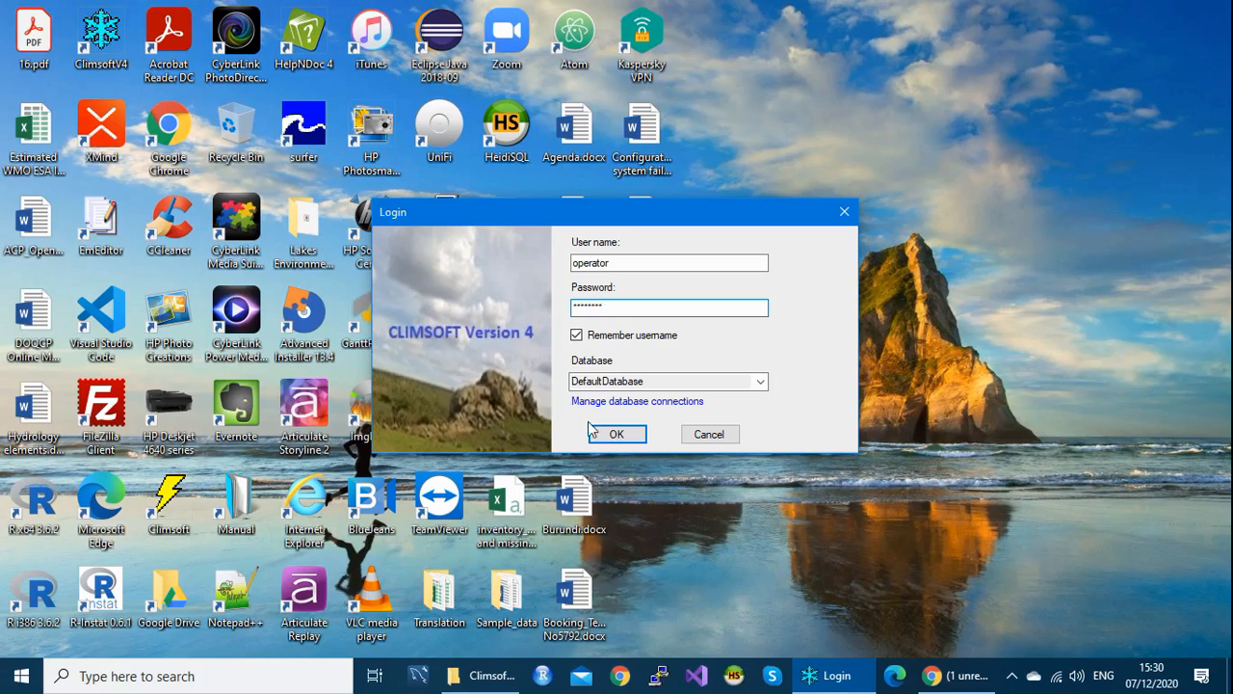
click(618, 434)
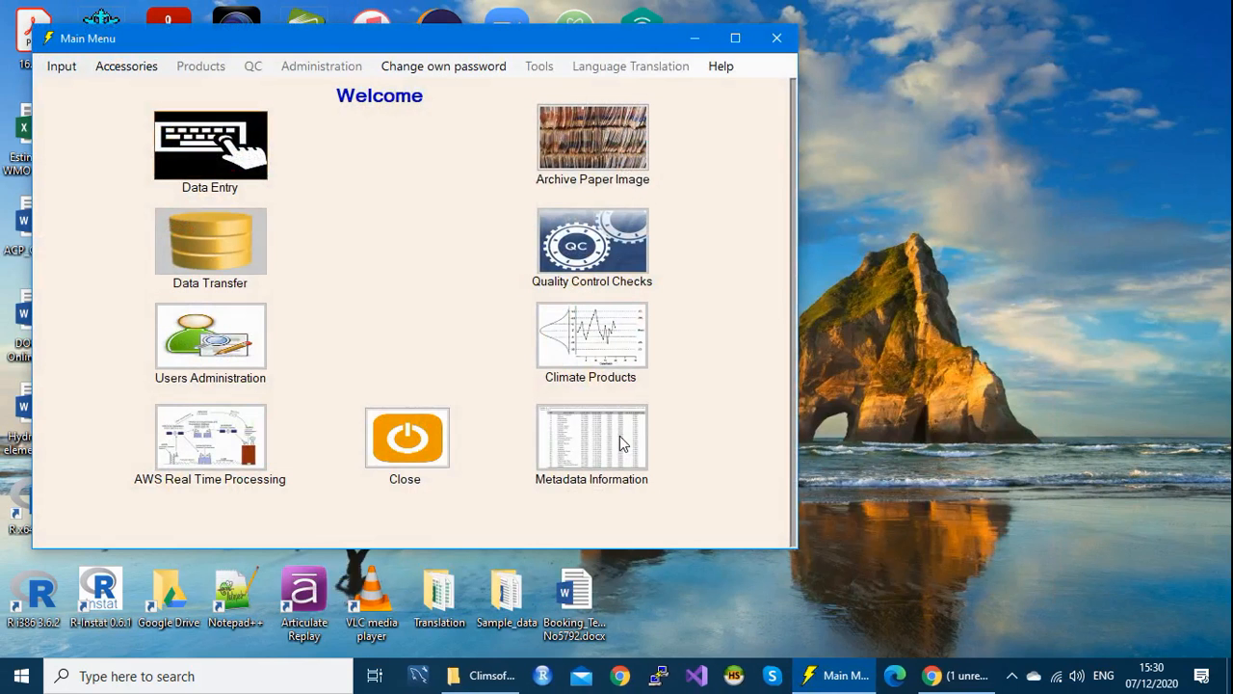
Step: Close the operator's main menu and relaunch Climsoft to reach the login dialog
drag(502, 49, 544, 56)
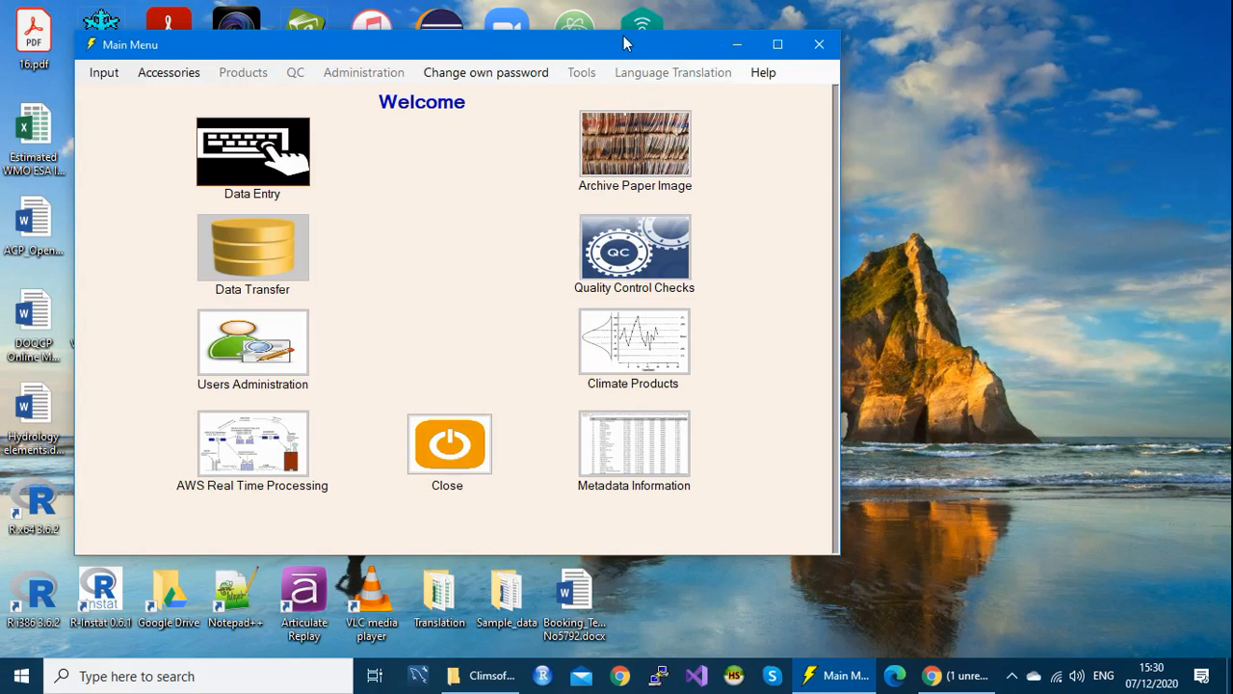
drag(620, 38, 684, 36)
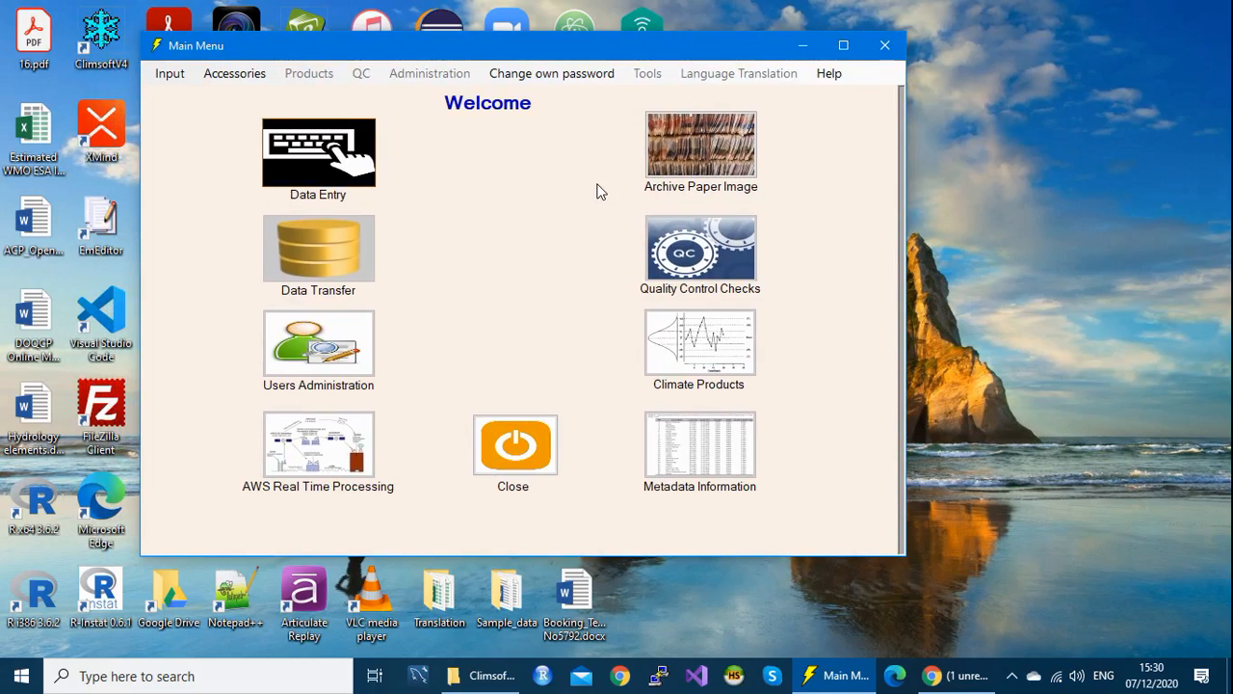
click(884, 48)
click(839, 677)
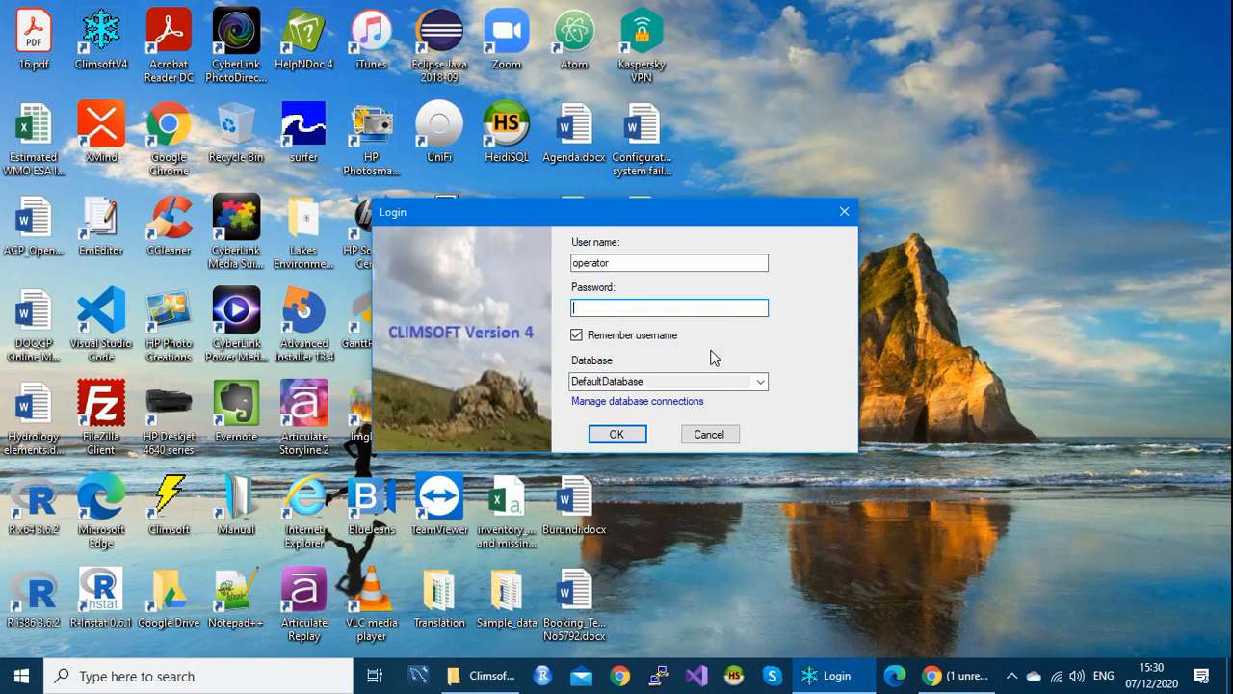
Step: Log in with user name admin and the admin password, then shift the Main Menu window right
drag(627, 260, 526, 253)
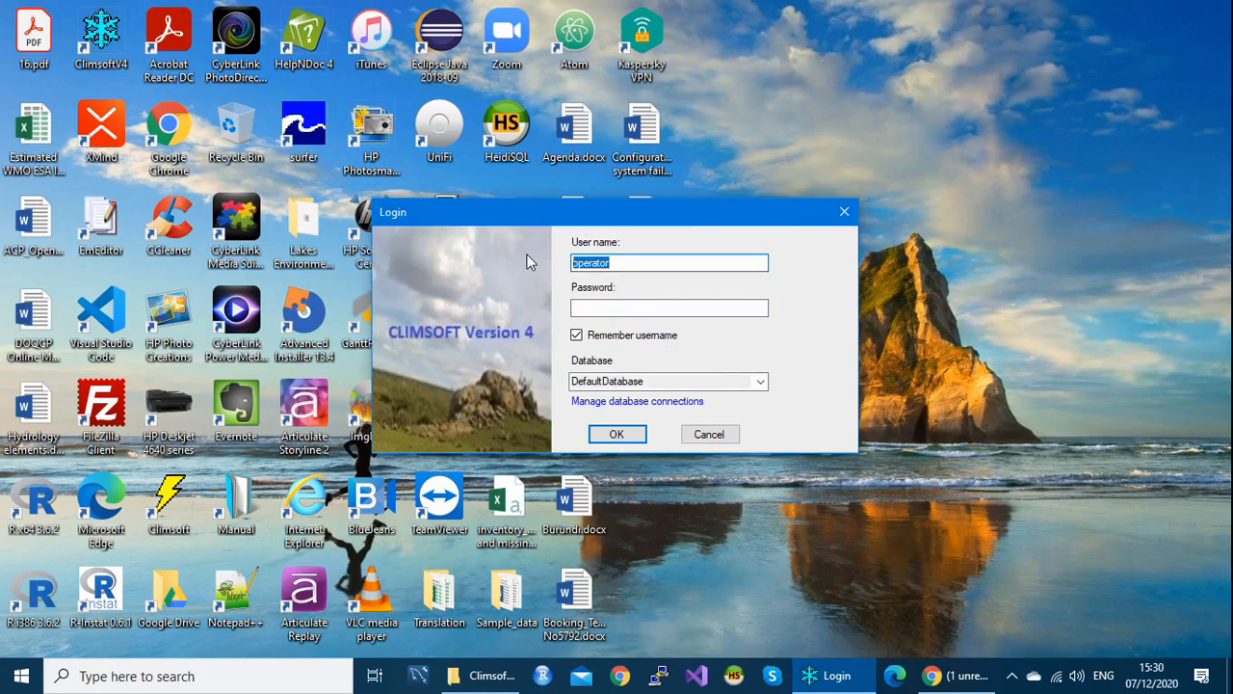
text(admin)
click(625, 308)
text(admin)
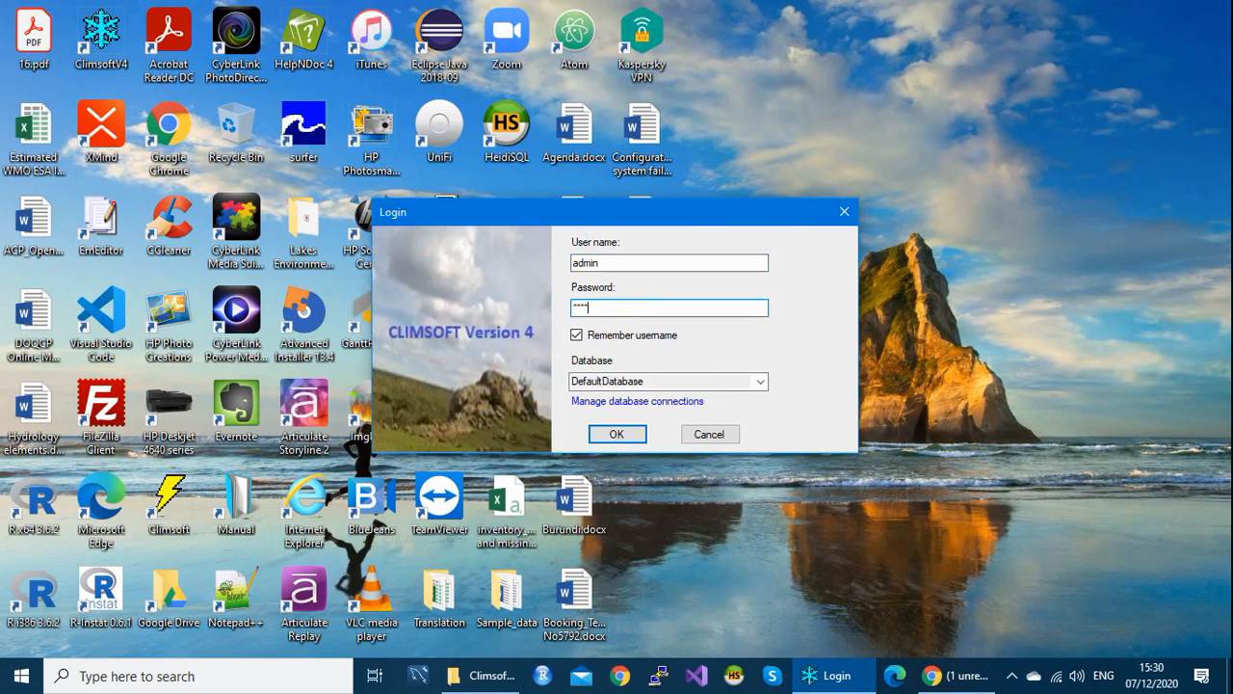
text(****)
click(618, 435)
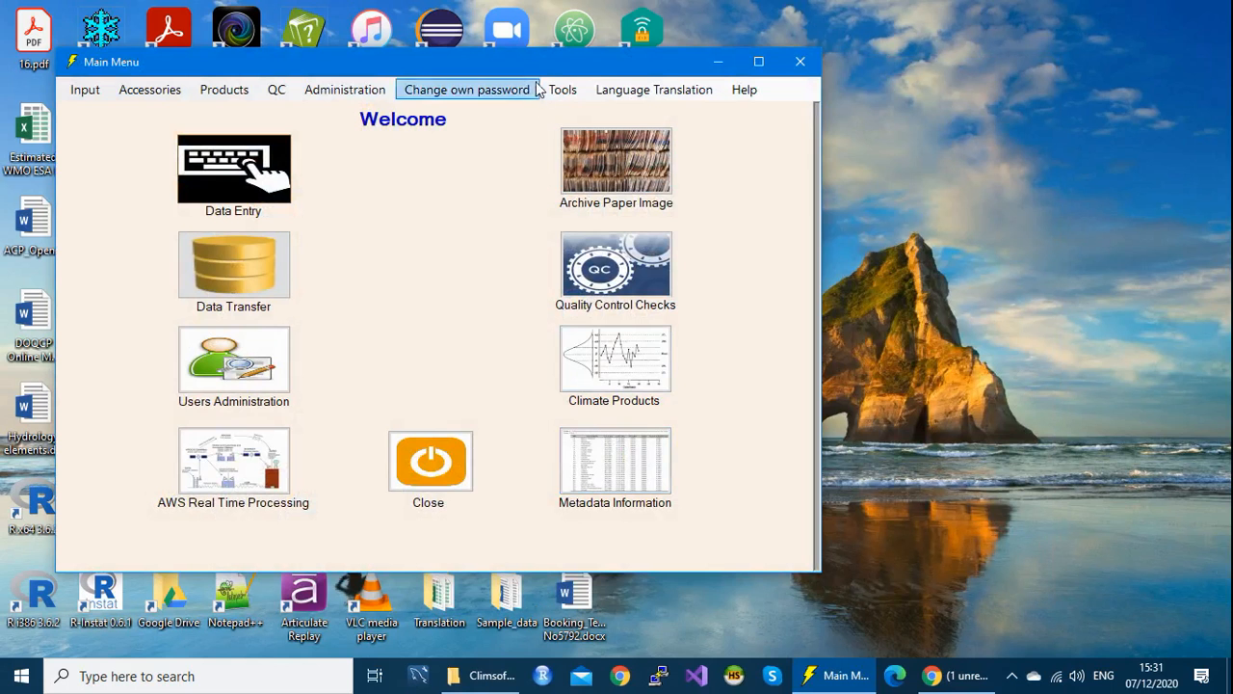
drag(536, 62, 600, 63)
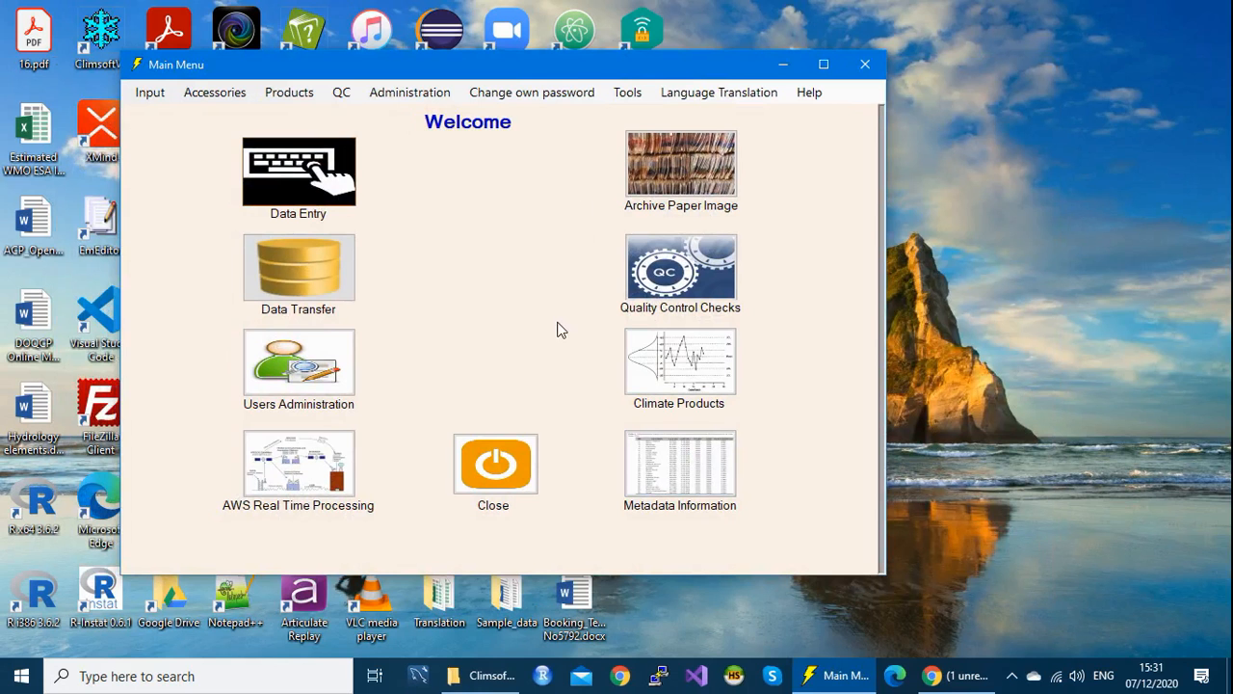
Step: In Users Administration, delete the operator row and acknowledge the account-deleted message
click(329, 375)
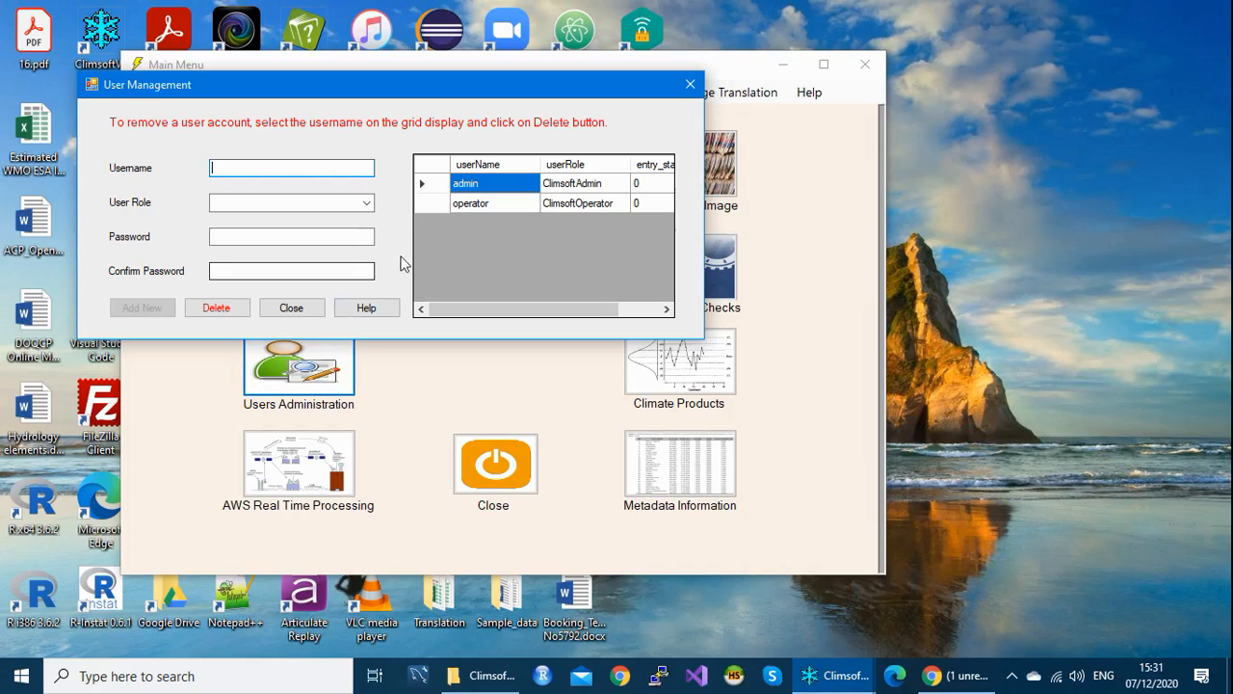
click(440, 206)
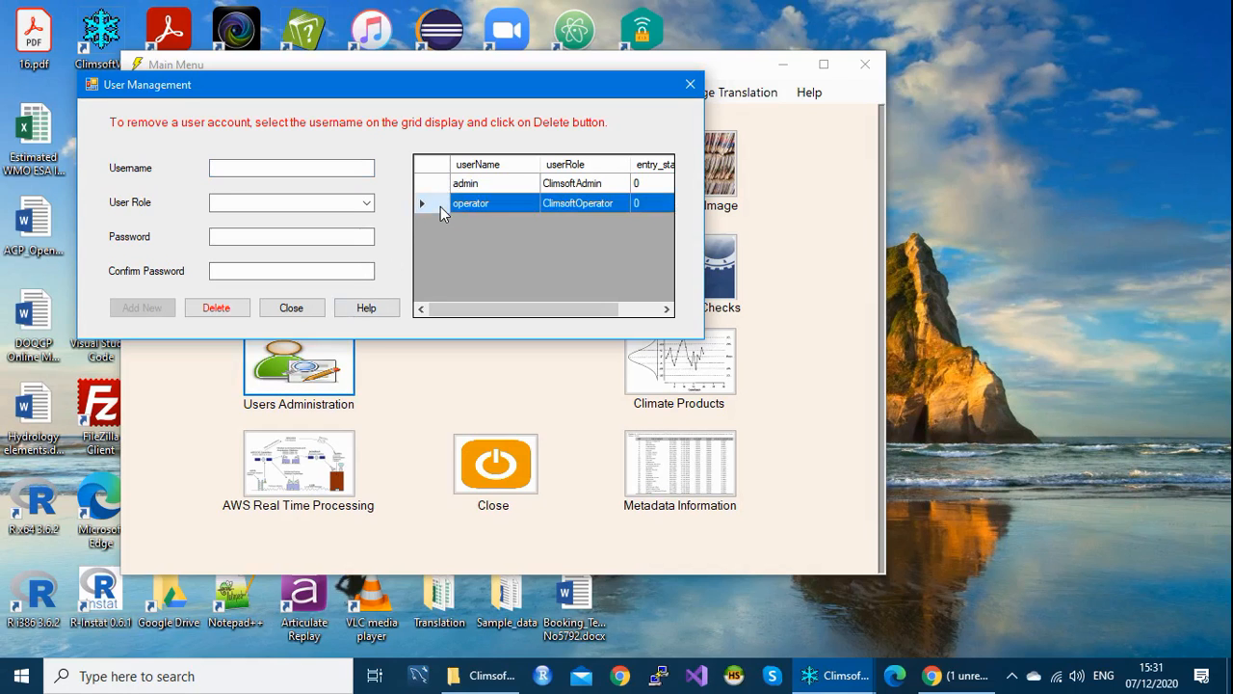
click(236, 313)
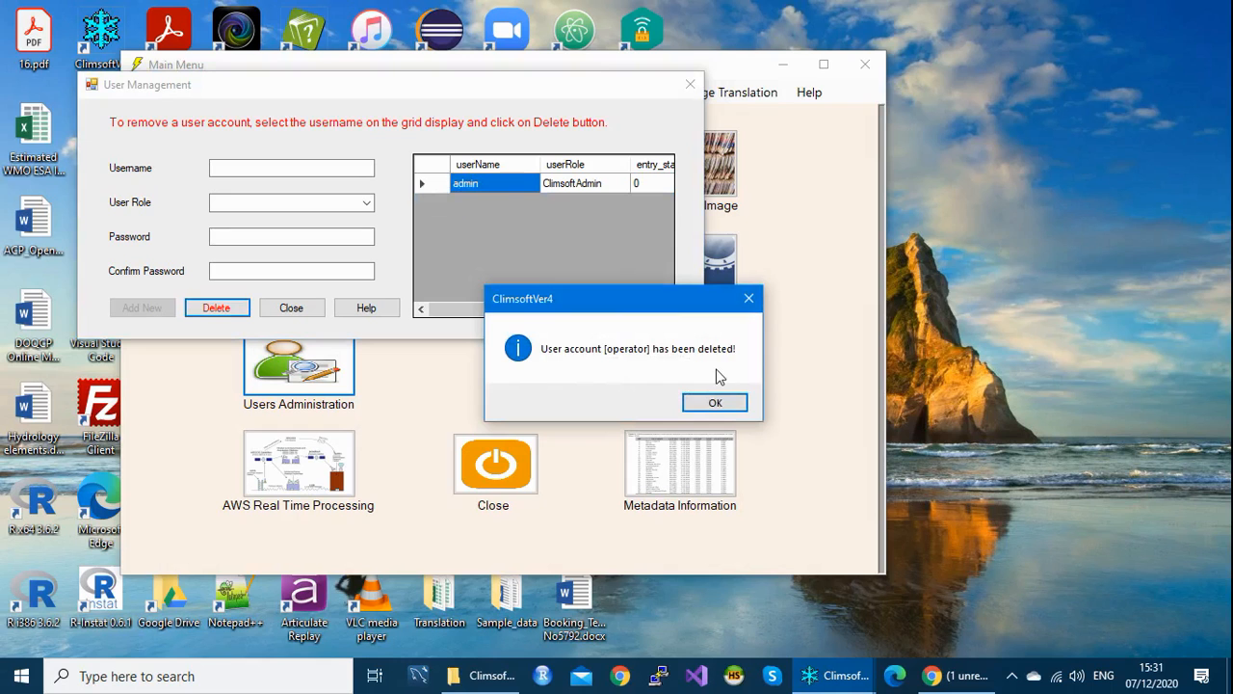
click(716, 403)
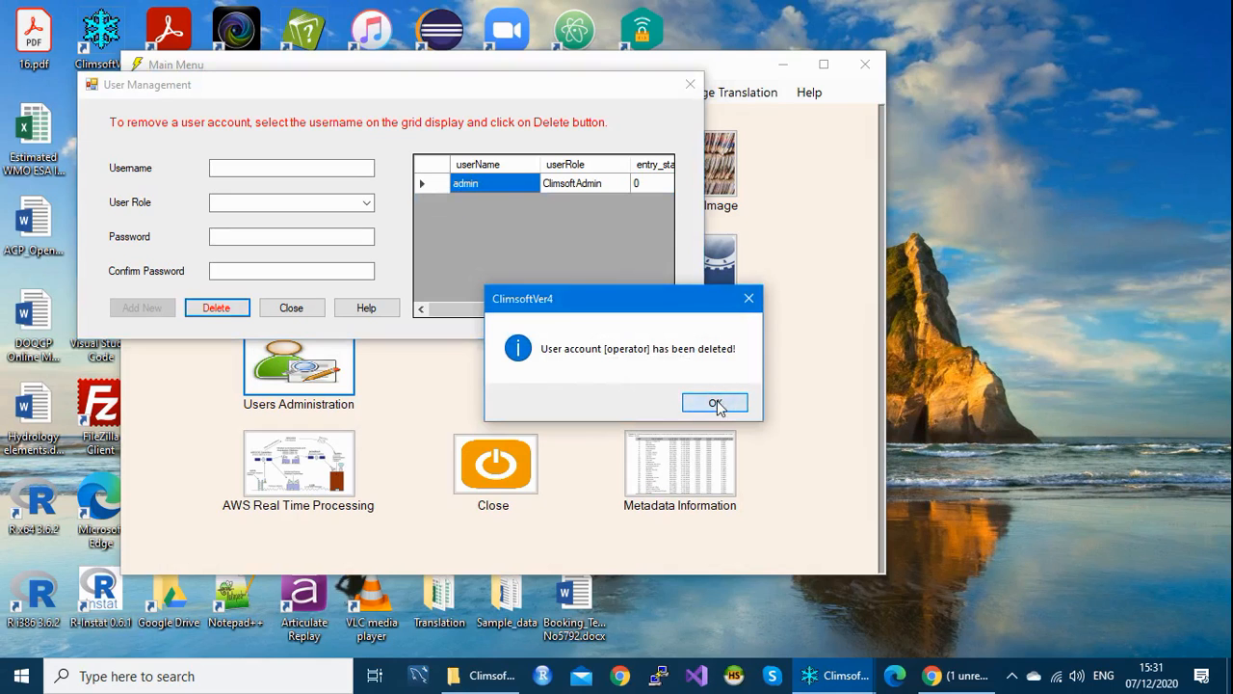